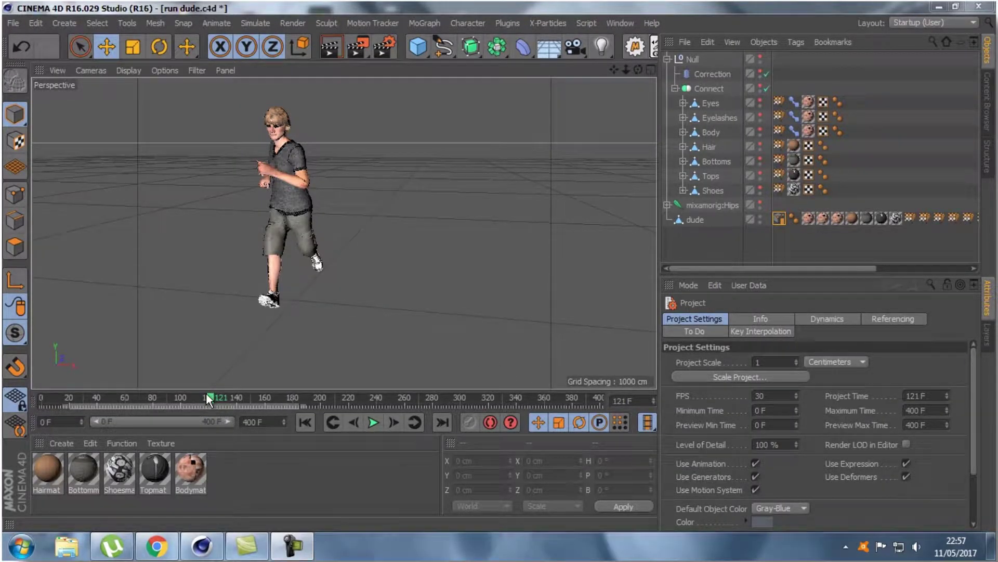
Step: Rewind the animation to about frame 3 and select the Null group holding Correction and Connect
{"action": "mouse_move", "coordinate": [208, 394]}
{"action": "left_mouse_down"}
{"action": "mouse_move", "coordinate": [74, 371]}
{"action": "mouse_move", "coordinate": [303, 351]}
{"action": "mouse_move", "coordinate": [42, 373]}
{"action": "mouse_move", "coordinate": [107, 374]}
{"action": "mouse_move", "coordinate": [48, 370]}
{"action": "mouse_move", "coordinate": [497, 234]}
{"action": "left_mouse_up"}
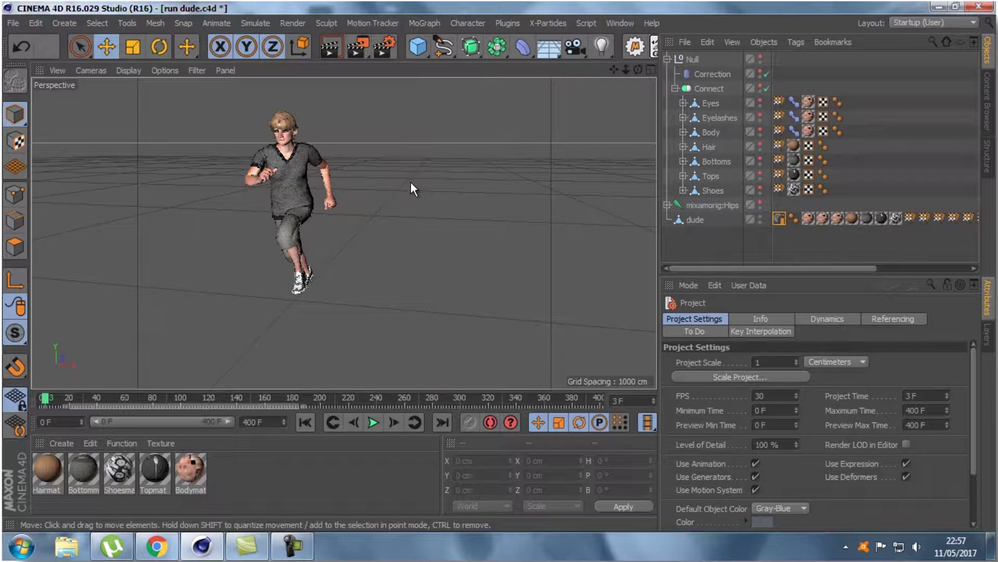
{"action": "left_click", "coordinate": [698, 58]}
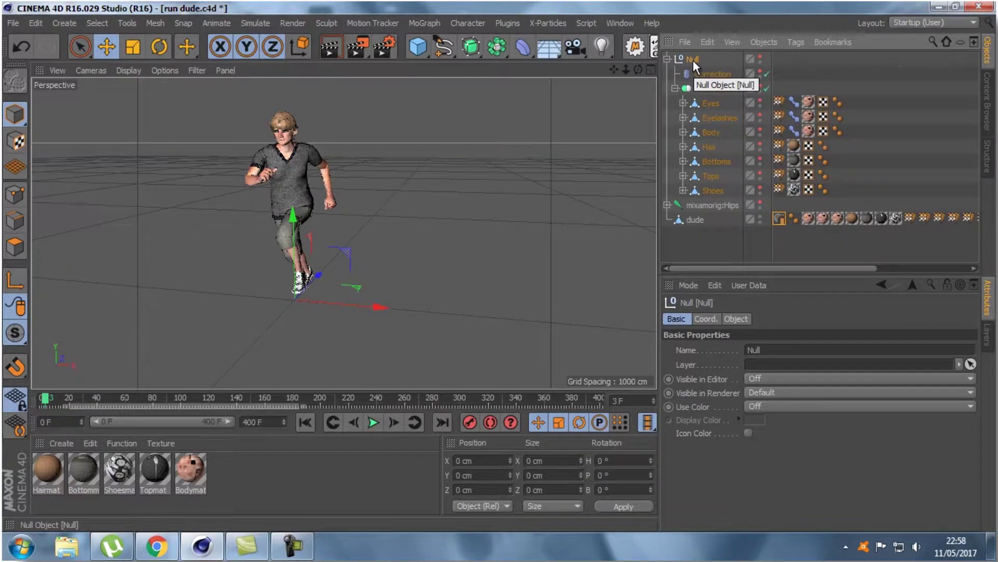
Step: Delete the Null hierarchy and the mixamorig:Hips skeleton, leaving only the dude mesh
{"action": "key", "text": "Delete"}
{"action": "left_click", "coordinate": [708, 60]}
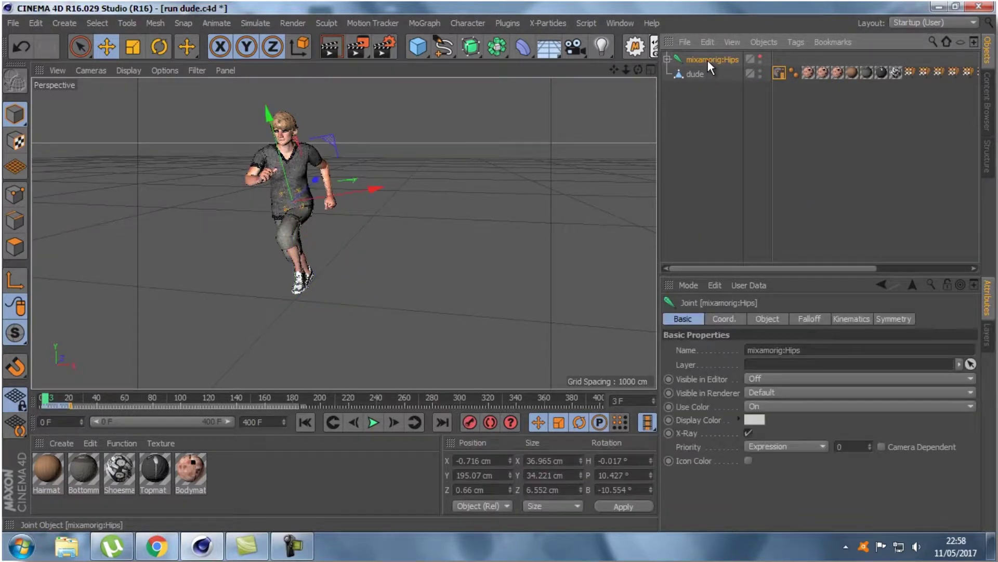
{"action": "key", "text": "Delete"}
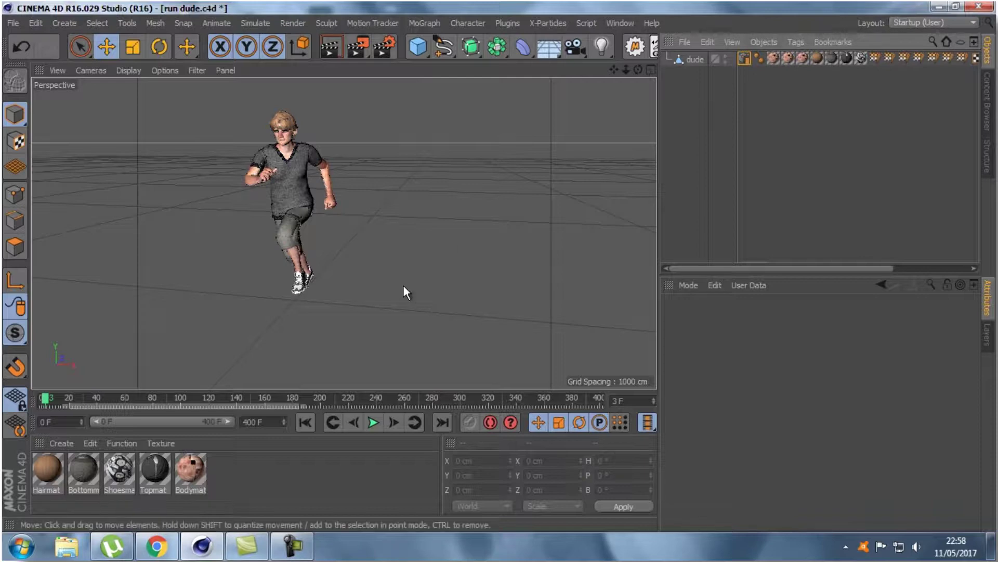
{"action": "left_click_drag", "start_coordinate": [54, 404], "coordinate": [85, 399]}
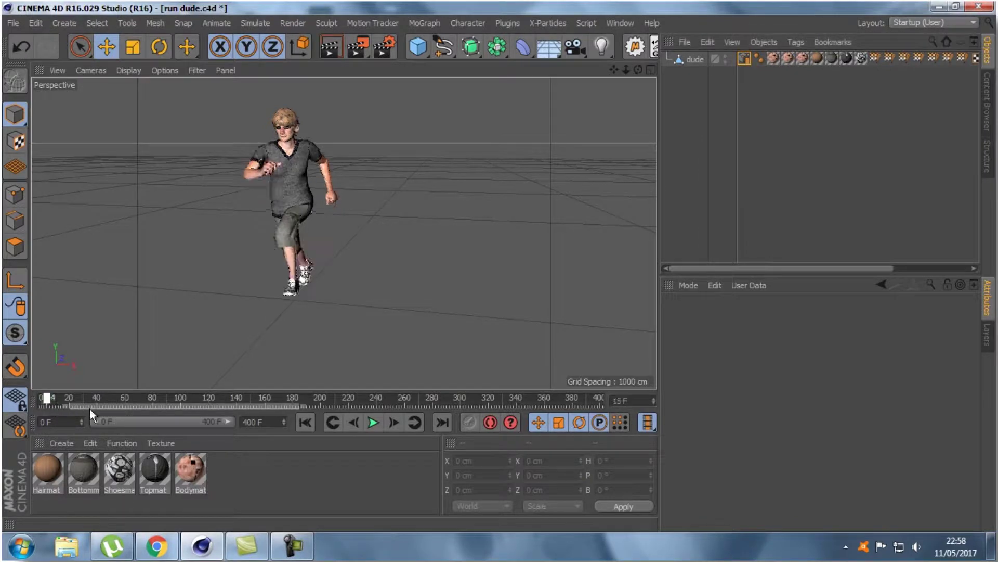
{"action": "left_click", "coordinate": [747, 56]}
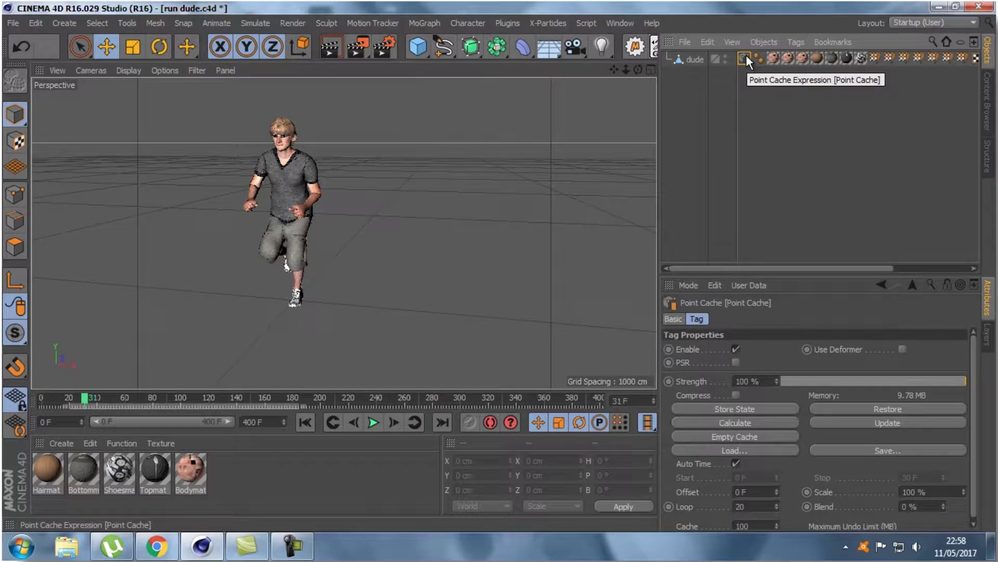
Step: Copy the dude along X to create dude.1 at about -226 cm
{"action": "left_click", "coordinate": [294, 200]}
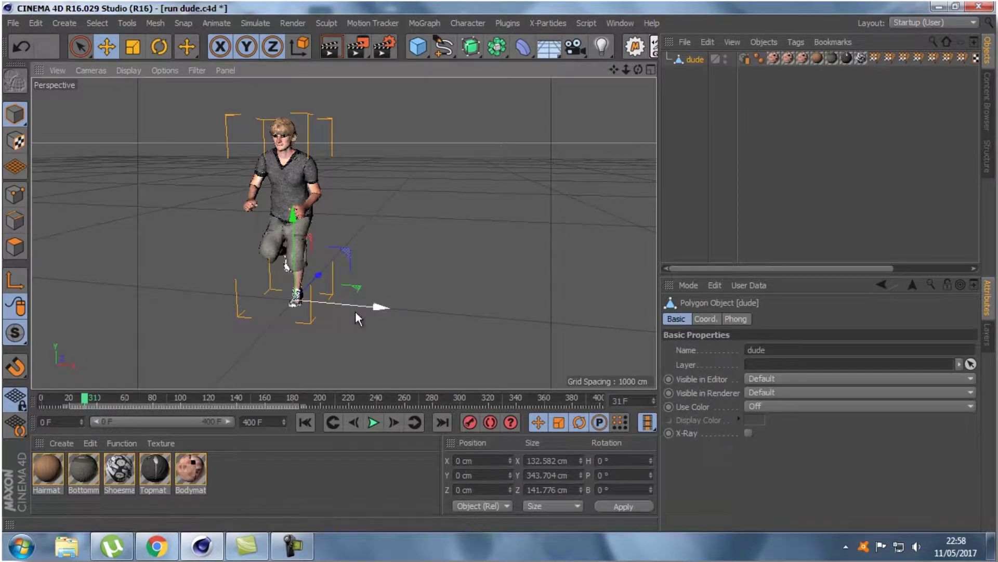
{"action": "left_click_drag", "start_coordinate": [366, 307], "coordinate": [289, 300]}
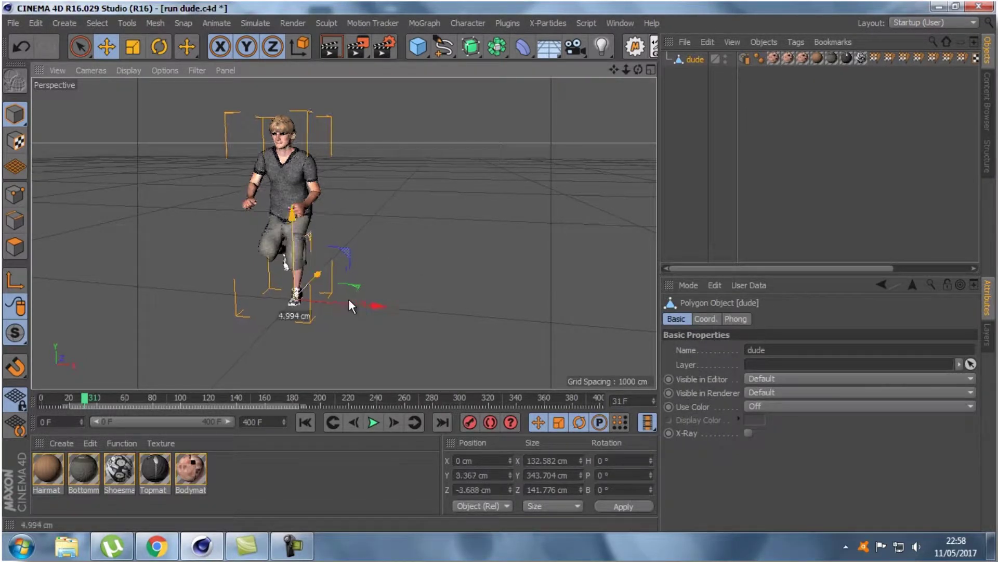
{"action": "key", "text": "z"}
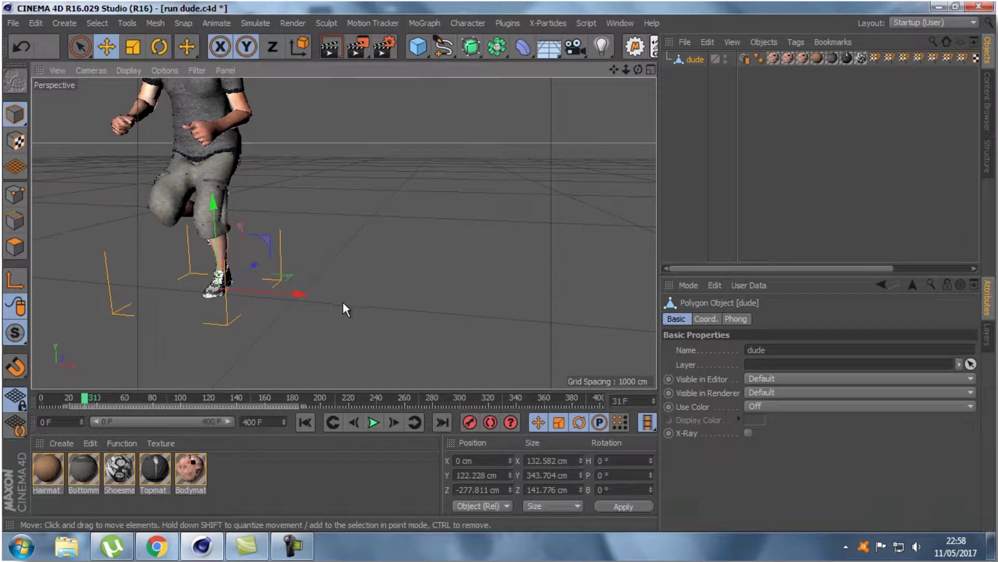
{"action": "key", "text": "ctrl+z"}
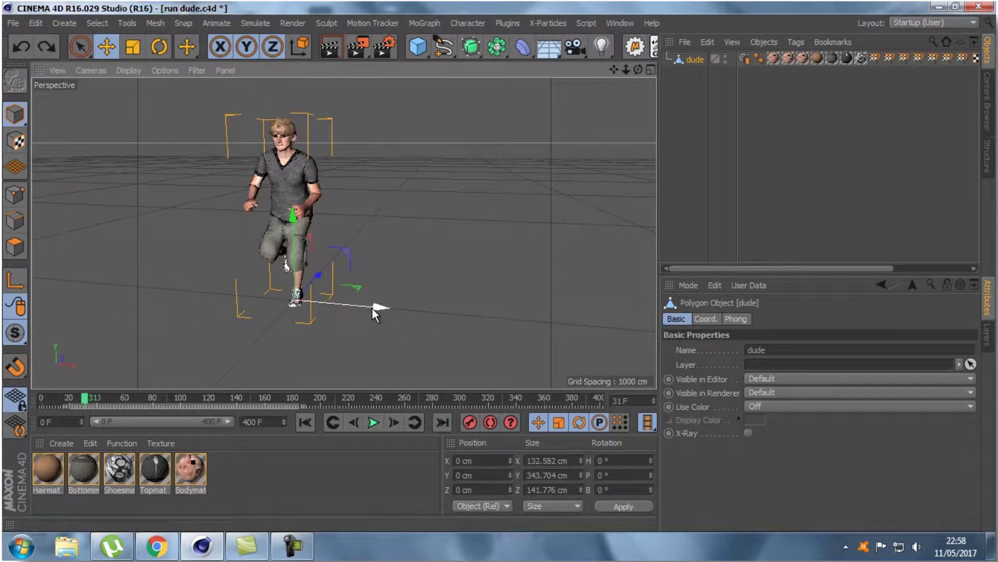
{"action": "left_click_drag", "start_coordinate": [372, 308], "coordinate": [316, 301]}
{"action": "key", "text": "ctrl+z"}
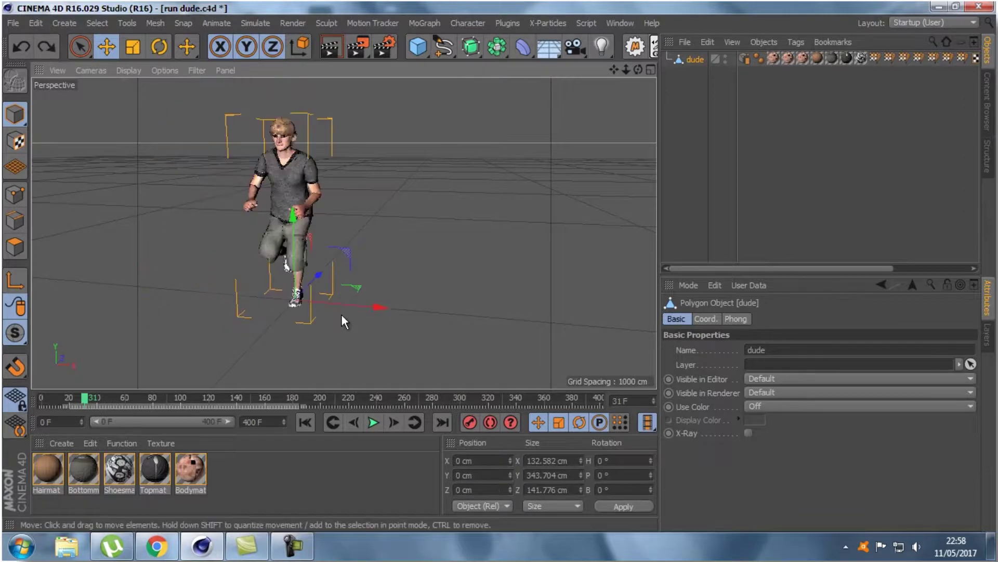
{"action": "left_click_drag", "start_coordinate": [377, 307], "coordinate": [265, 297], "text": "ctrl"}
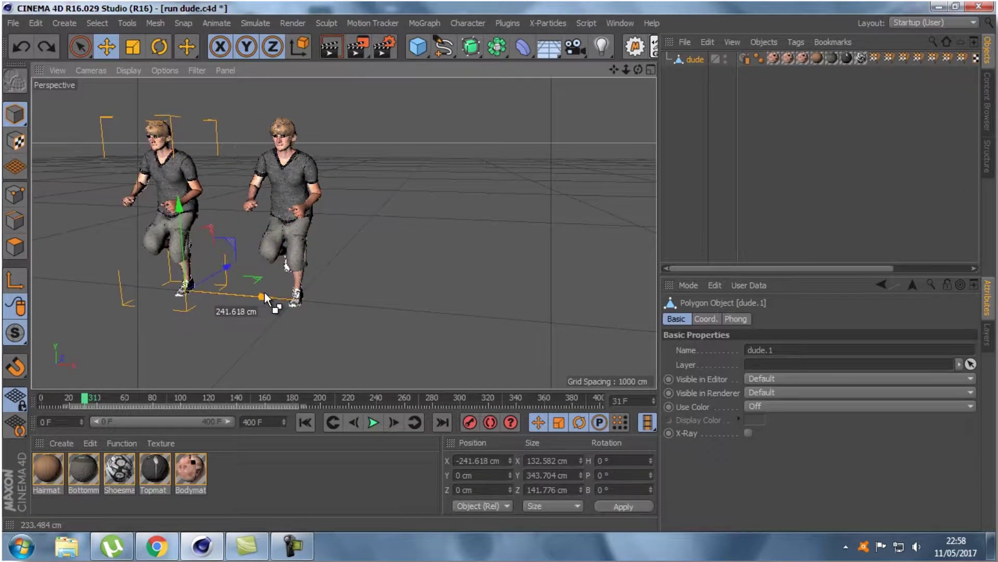
{"action": "left_click_drag", "start_coordinate": [266, 298], "coordinate": [272, 297], "text": "ctrl"}
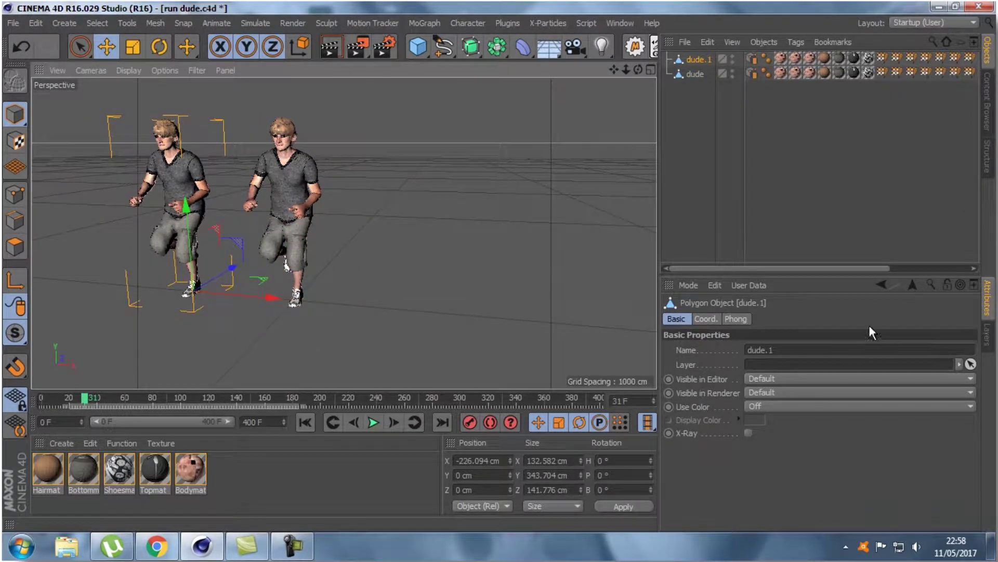
{"action": "left_click", "coordinate": [754, 72]}
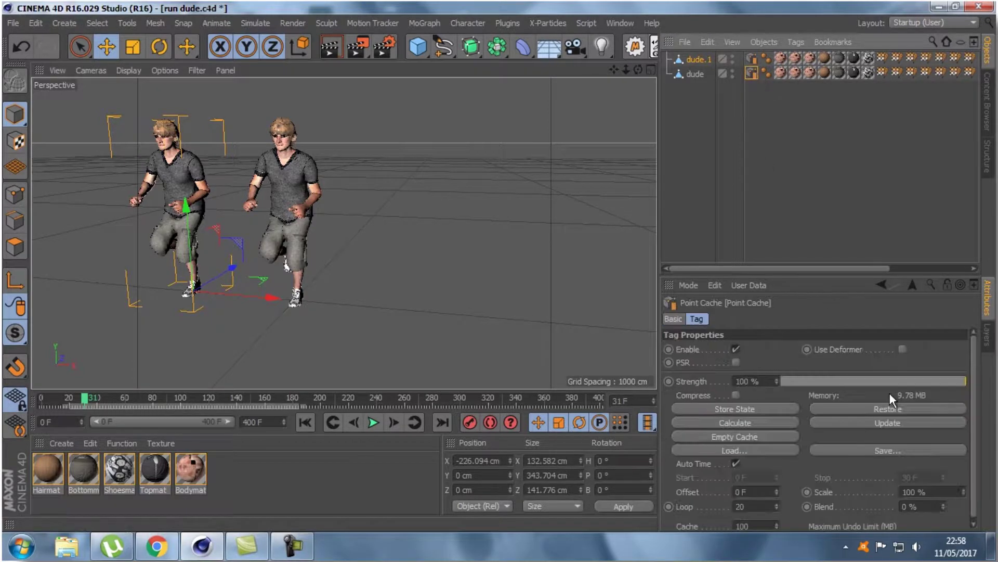
Step: Try a 112 % Point Cache Scale on dude.1, undo it, and delete the copy
{"action": "scroll", "coordinate": [870, 438], "scroll_direction": "down", "scroll_amount": 1}
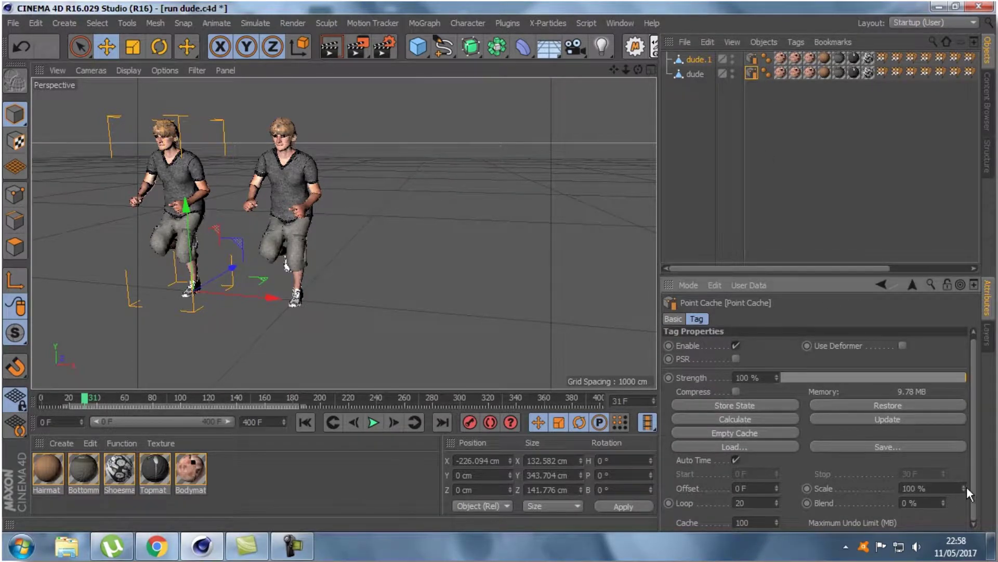
{"action": "left_click_drag", "start_coordinate": [965, 485], "coordinate": [962, 485]}
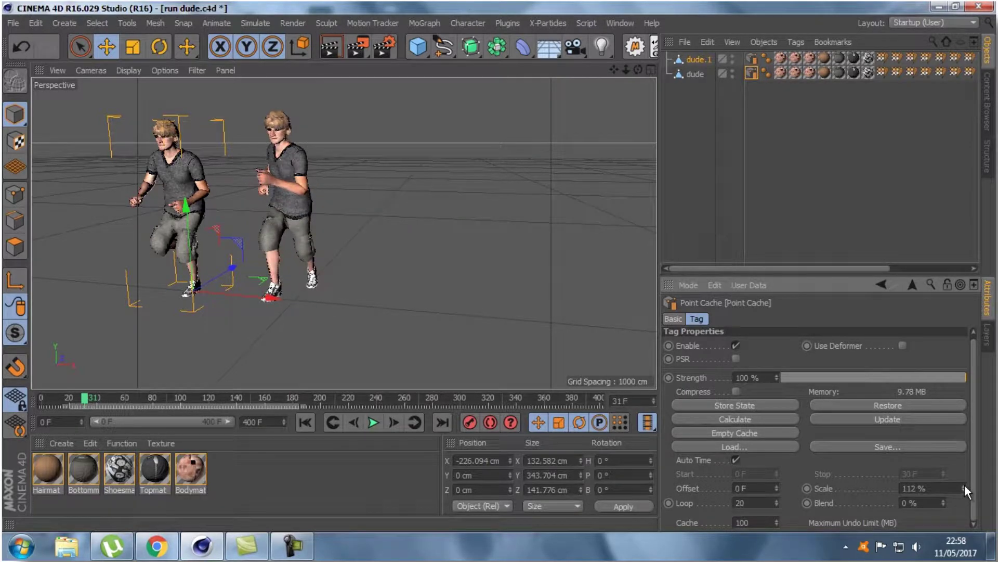
{"action": "key", "text": "ctrl+z"}
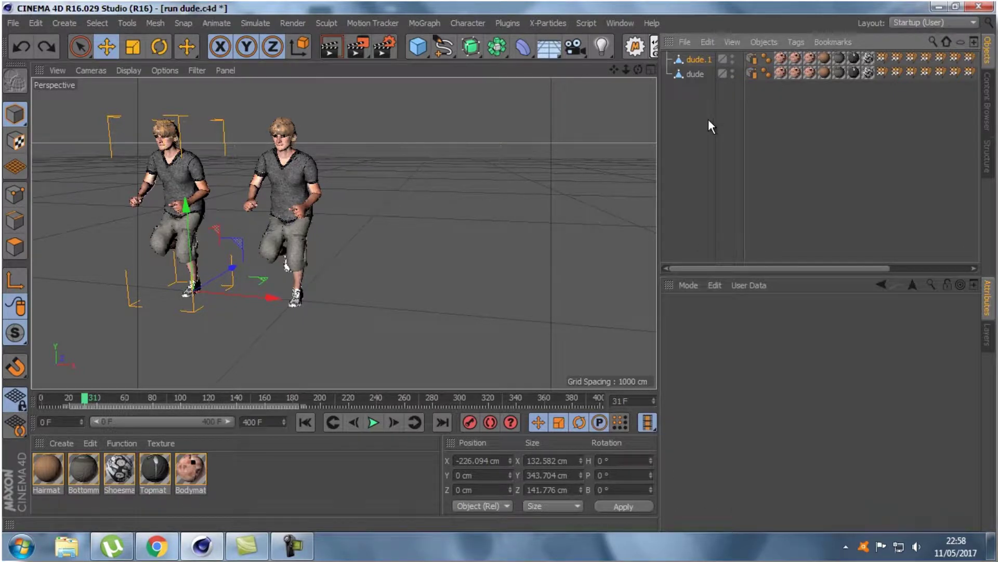
{"action": "key", "text": "Delete"}
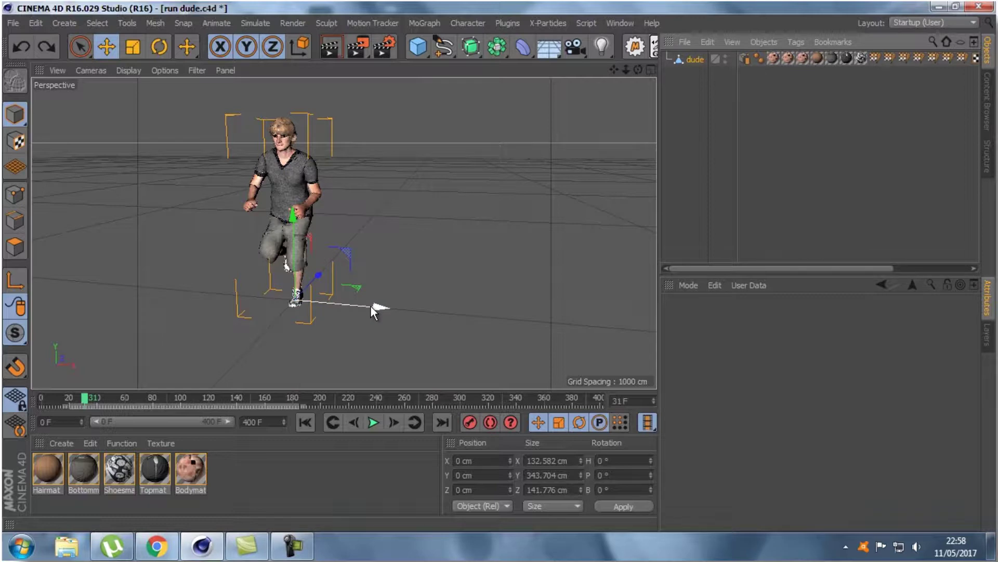
Step: Re-create dude.1 left of the dude with Point Cache Scale 141 % and Offset -13 F
{"action": "left_click_drag", "start_coordinate": [371, 307], "coordinate": [281, 293], "text": "ctrl"}
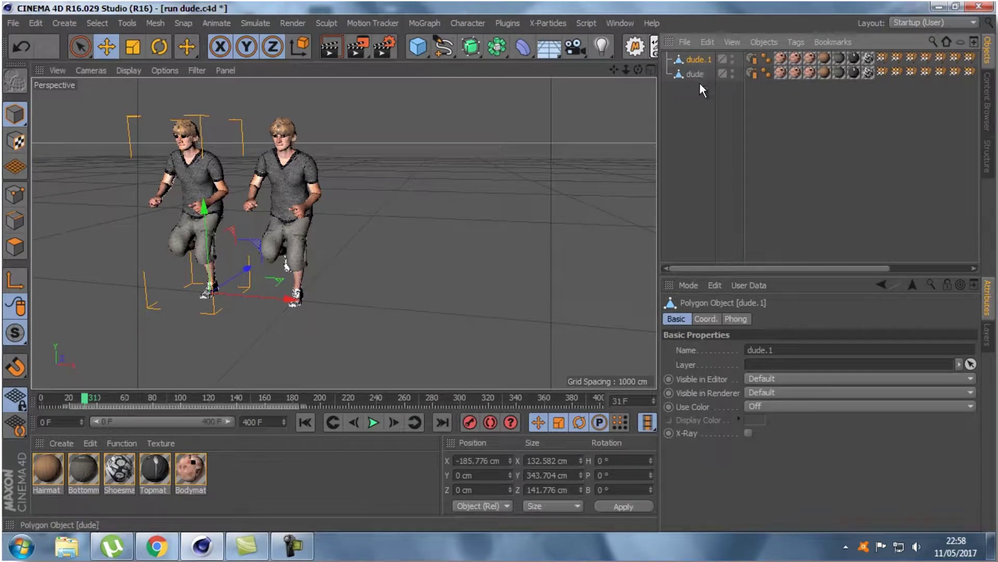
{"action": "left_click", "coordinate": [752, 58]}
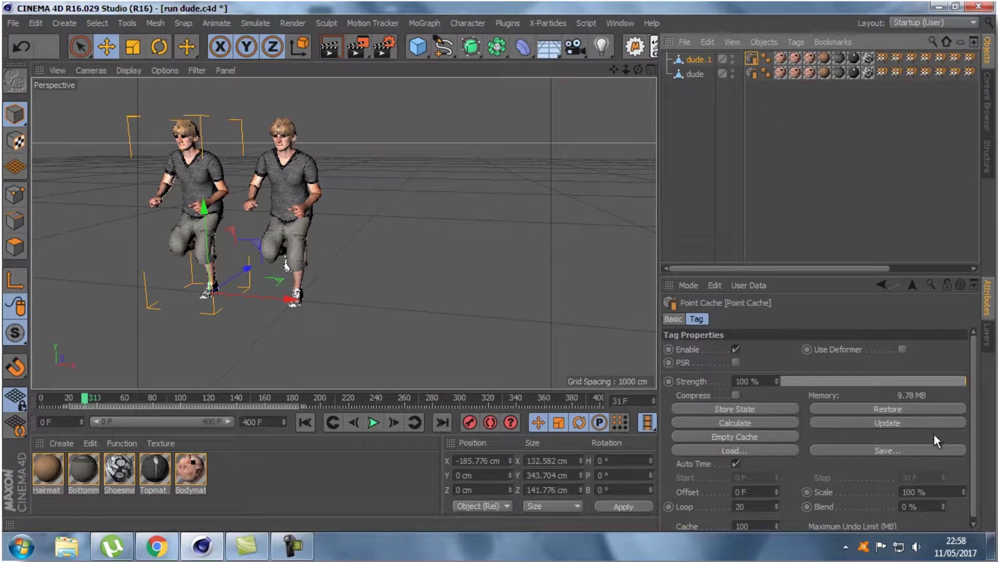
{"action": "left_click_drag", "start_coordinate": [962, 486], "coordinate": [962, 490]}
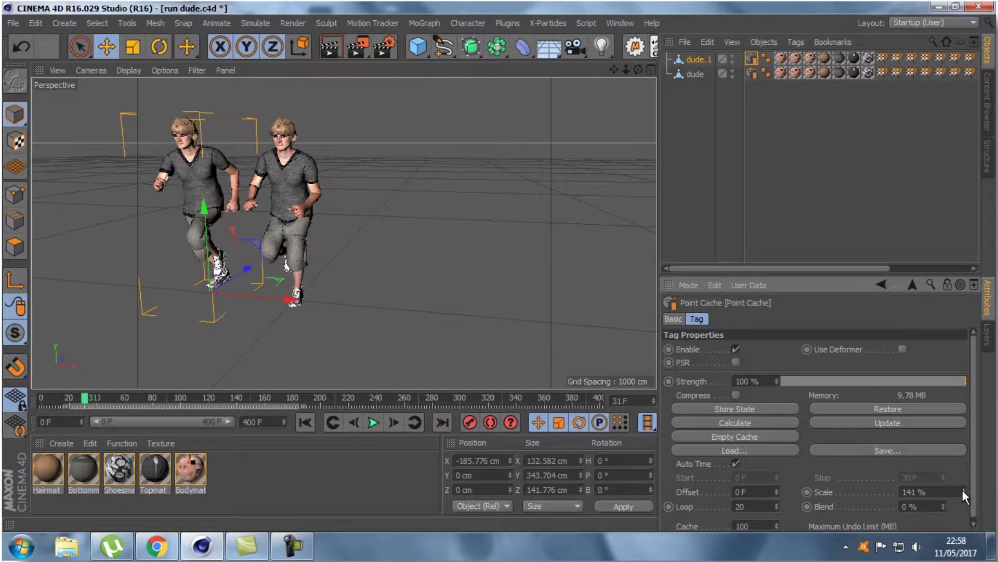
{"action": "left_click", "coordinate": [374, 422]}
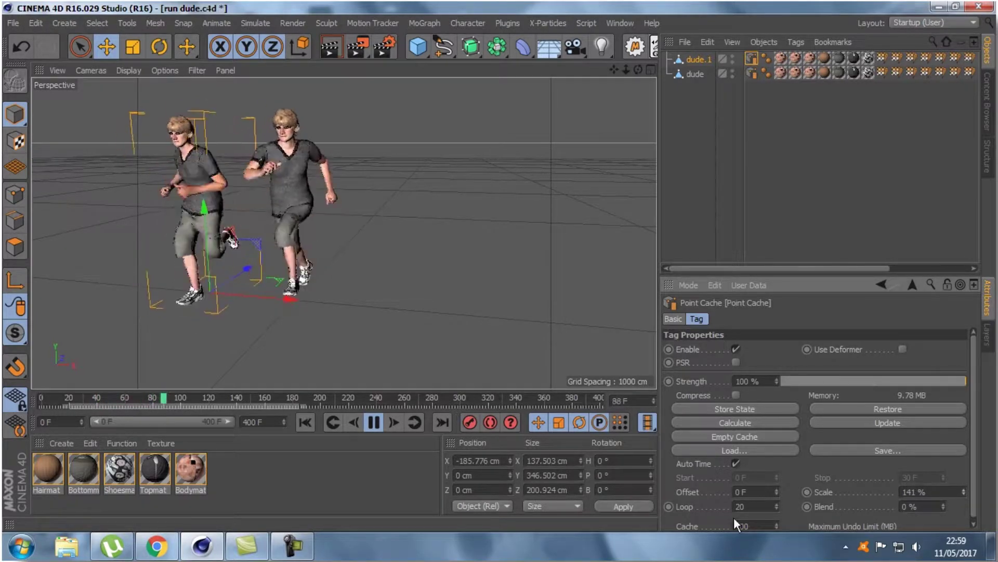
{"action": "left_click_drag", "start_coordinate": [777, 489], "coordinate": [777, 495]}
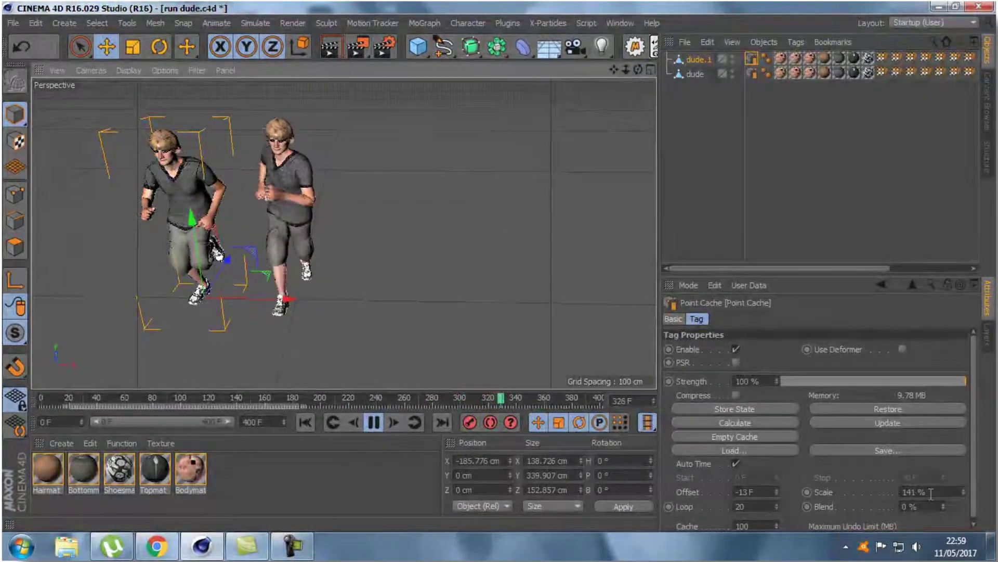
Step: Rewind to frame 0, stop playback, and delete dude.1
{"action": "left_click_drag", "start_coordinate": [532, 404], "coordinate": [5, 434]}
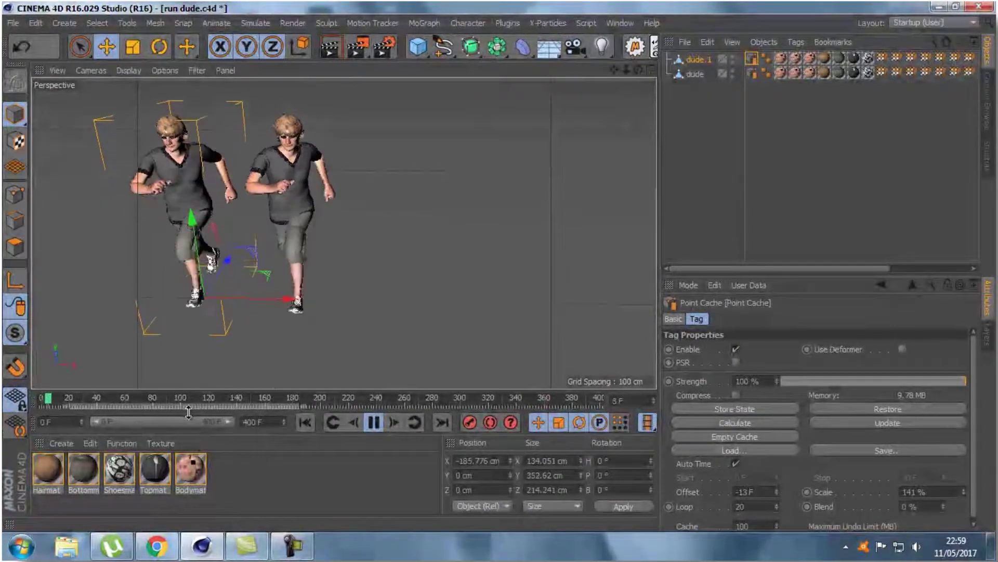
{"action": "left_click", "coordinate": [371, 422]}
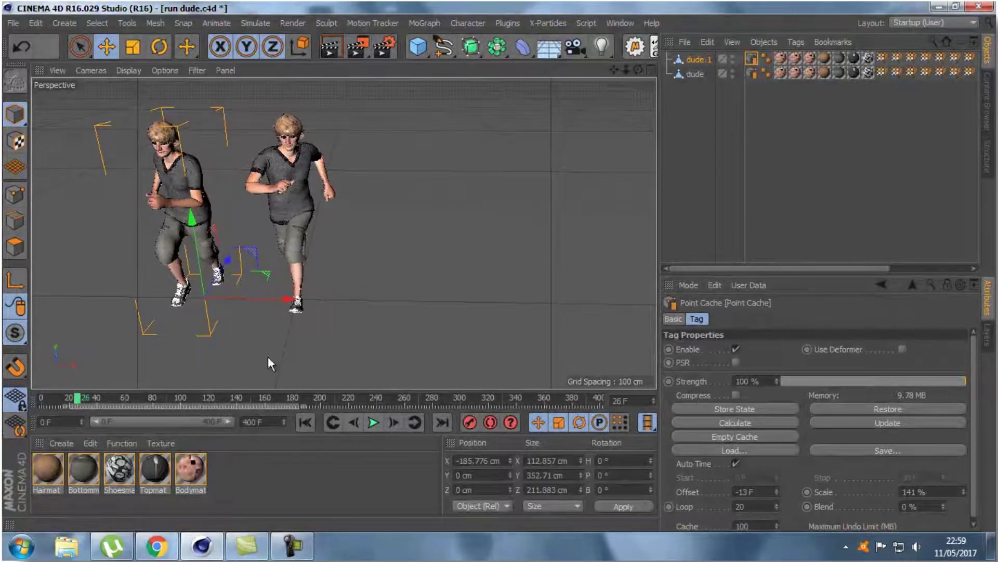
{"action": "left_click", "coordinate": [180, 196]}
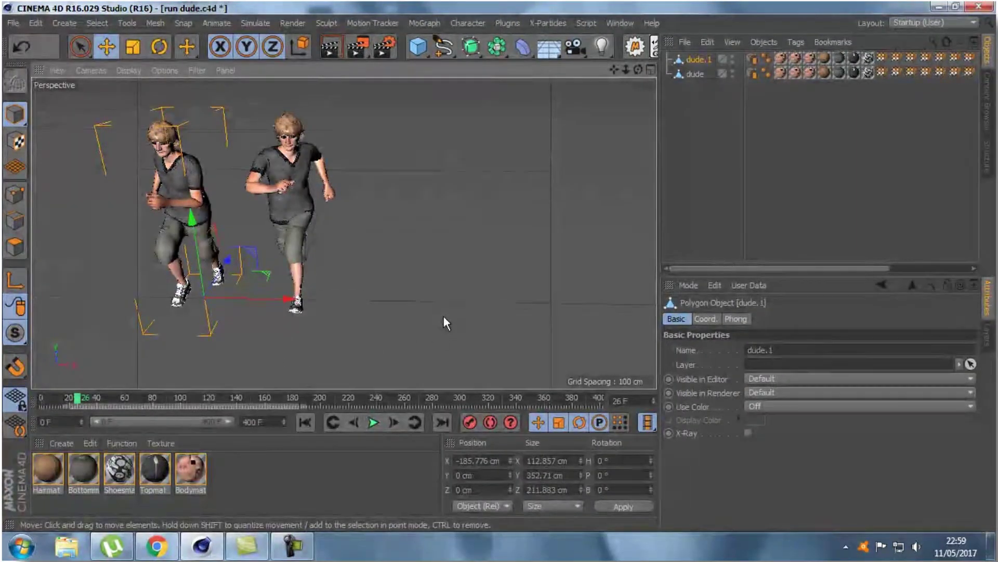
{"action": "key", "text": "Delete"}
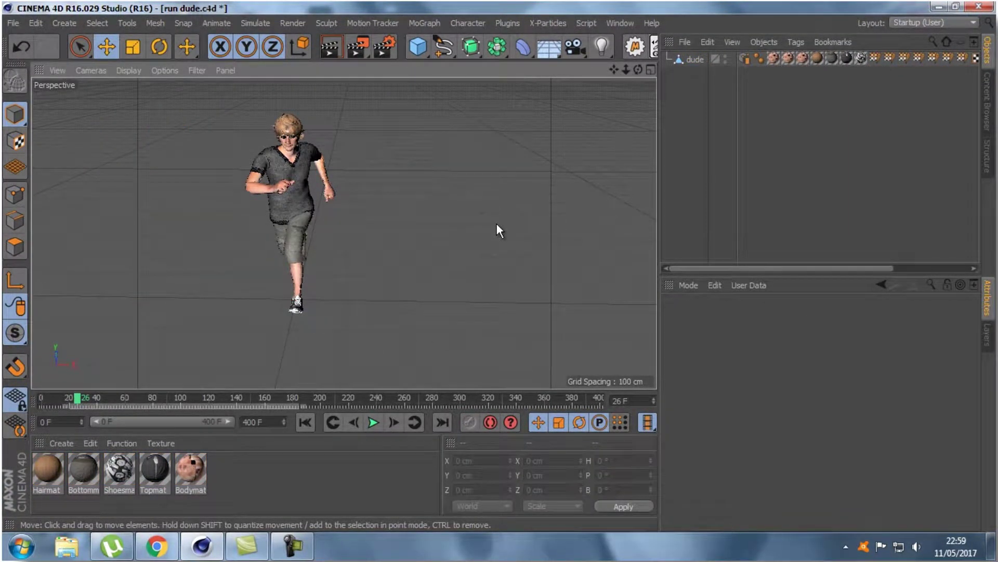
Step: Switch to the Untitled 2 scene and preview its sphere particle animation
{"action": "left_click_drag", "start_coordinate": [498, 272], "coordinate": [499, 272], "text": "alt"}
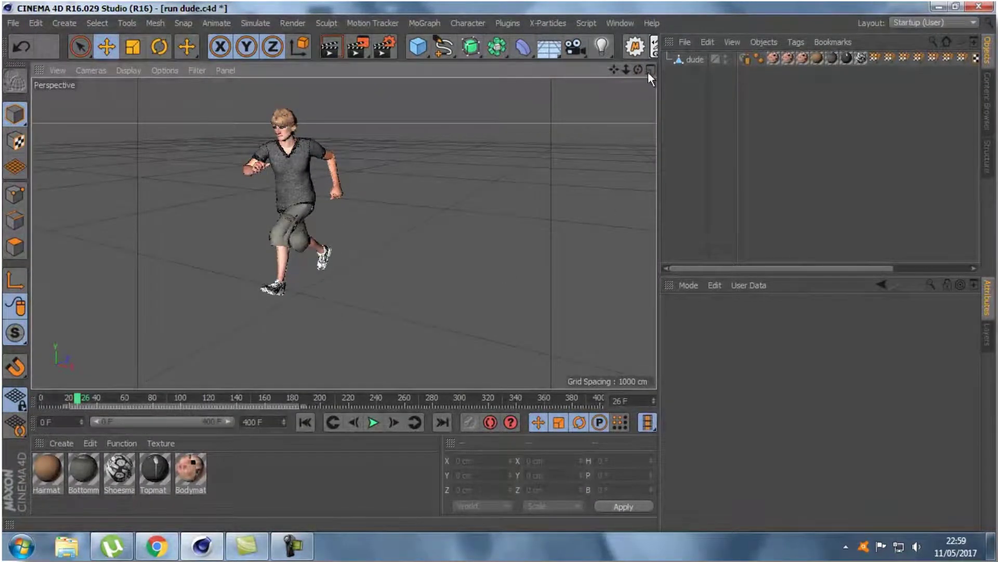
{"action": "left_click", "coordinate": [619, 21]}
{"action": "left_click", "coordinate": [613, 17]}
{"action": "left_click", "coordinate": [611, 16]}
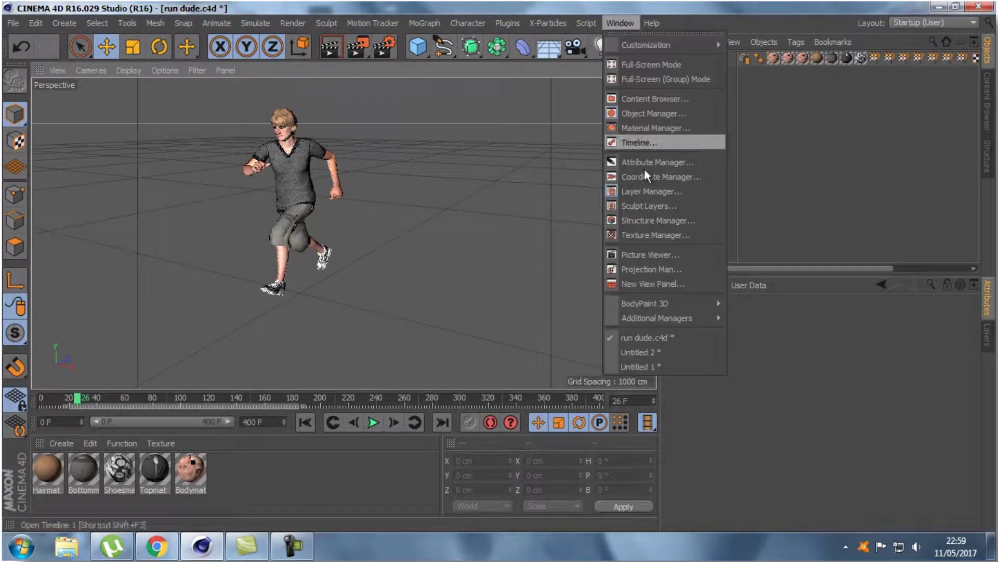
{"action": "left_click", "coordinate": [685, 351]}
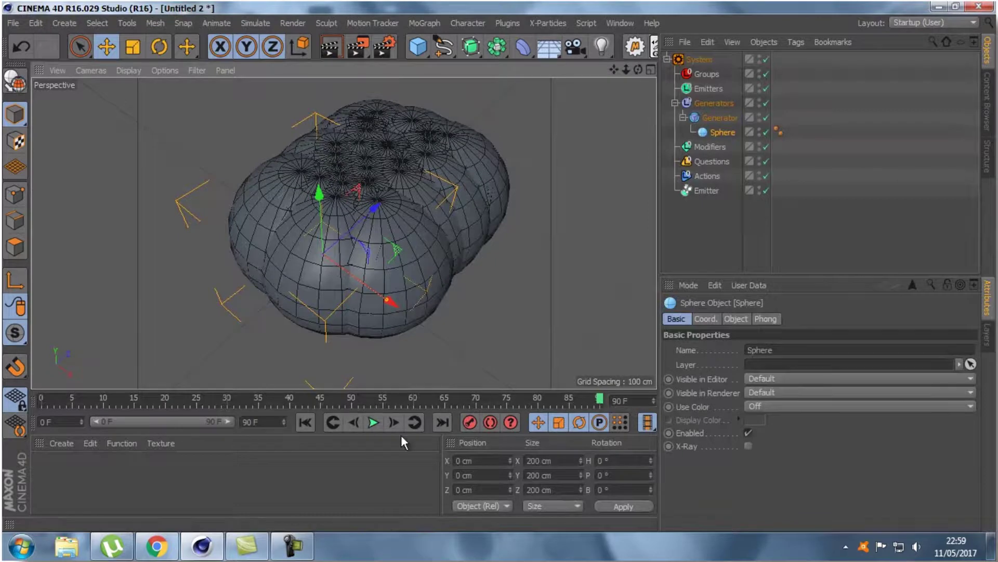
{"action": "left_click", "coordinate": [374, 422]}
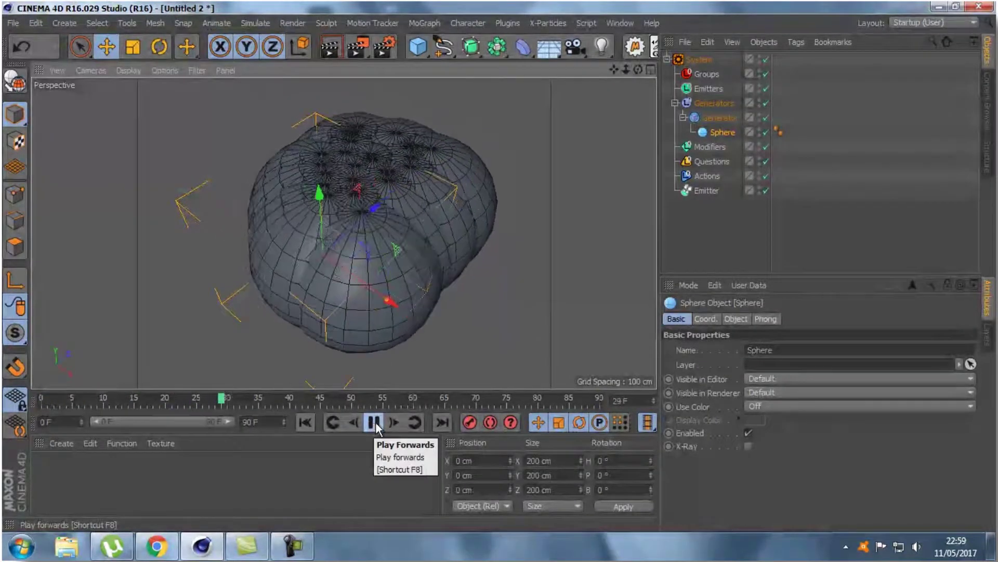
{"action": "left_click", "coordinate": [374, 422]}
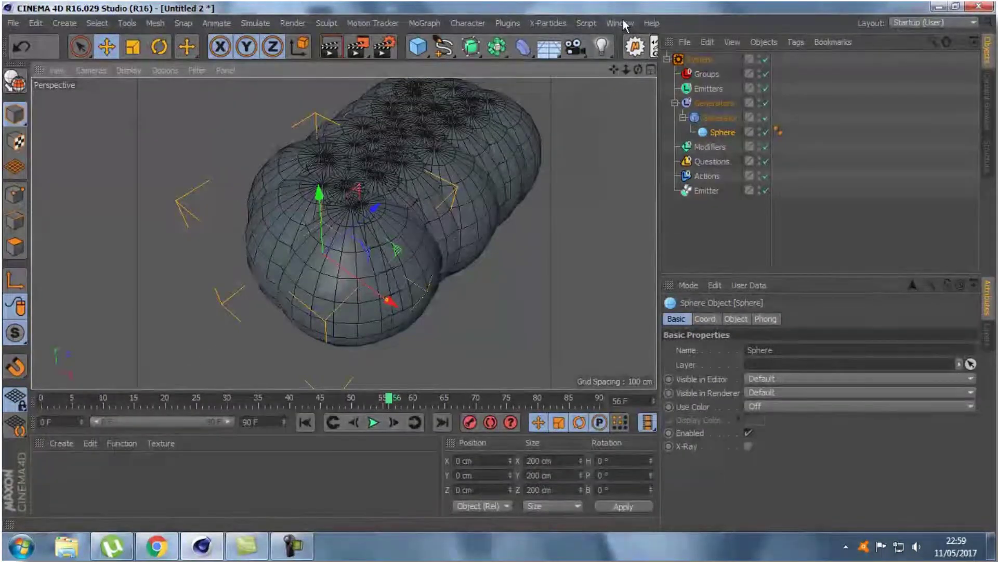
Step: Cancel the File > Open dialog and create a new empty scene
{"action": "left_click", "coordinate": [16, 24]}
{"action": "left_click", "coordinate": [42, 61]}
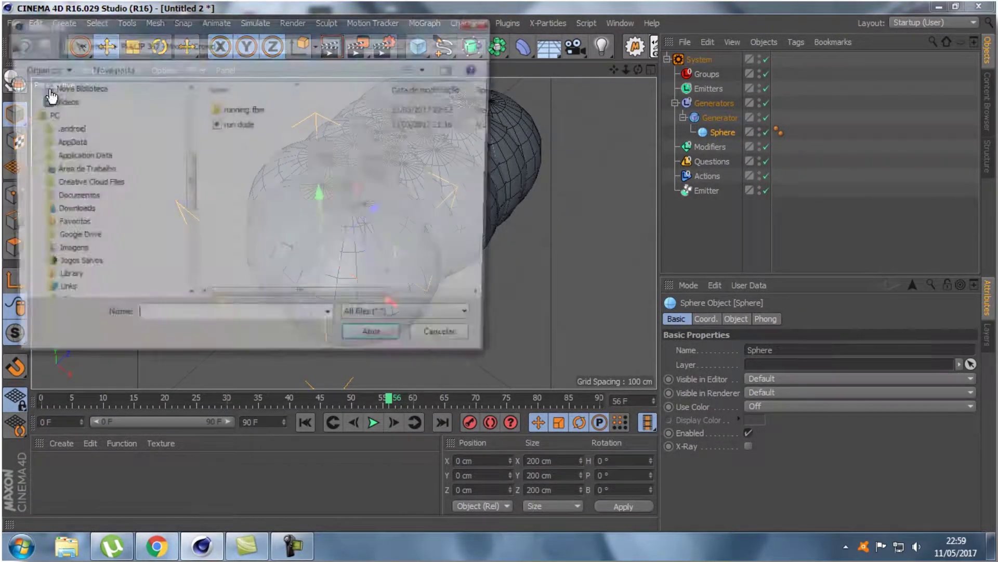
{"action": "left_click", "coordinate": [451, 344]}
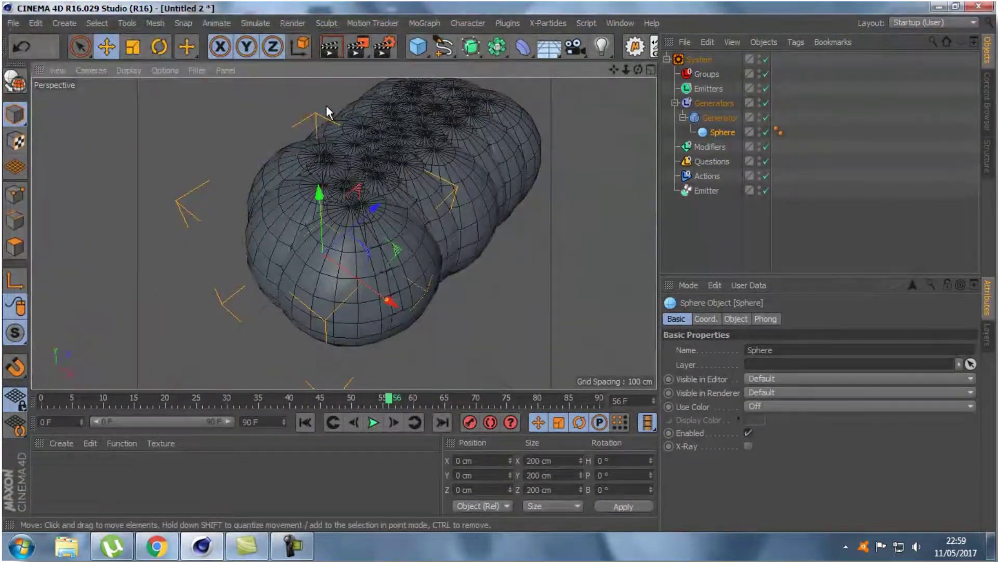
{"action": "left_click", "coordinate": [11, 20]}
{"action": "left_click", "coordinate": [31, 43]}
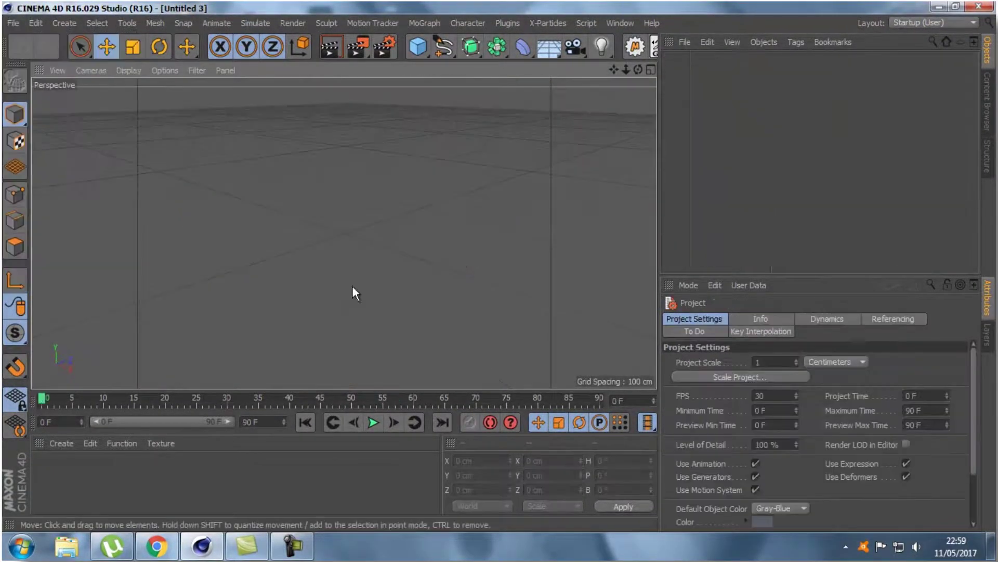
Step: Add an X-Particles Emitter and System, nesting the Emitter under the System
{"action": "left_click", "coordinate": [546, 23]}
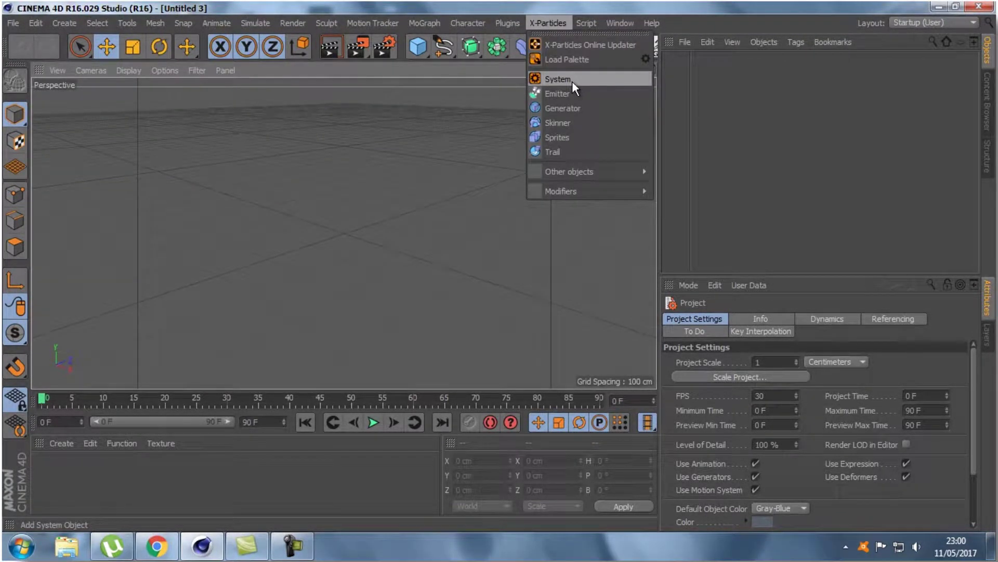
{"action": "left_click", "coordinate": [575, 96]}
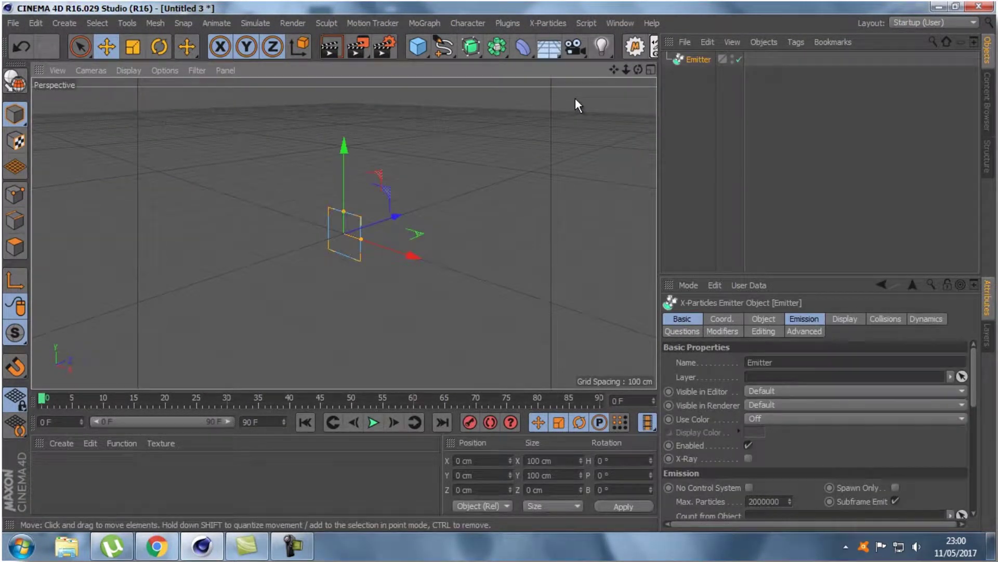
{"action": "mouse_move", "coordinate": [43, 401]}
{"action": "left_mouse_down"}
{"action": "mouse_move", "coordinate": [120, 404]}
{"action": "mouse_move", "coordinate": [44, 401]}
{"action": "left_mouse_up"}
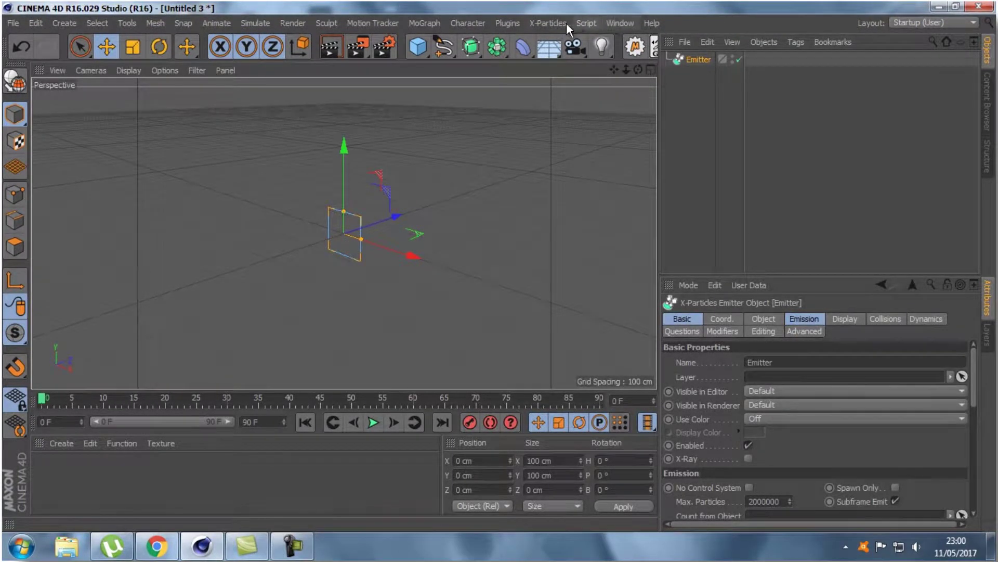
{"action": "left_click", "coordinate": [551, 22]}
{"action": "left_click", "coordinate": [585, 83]}
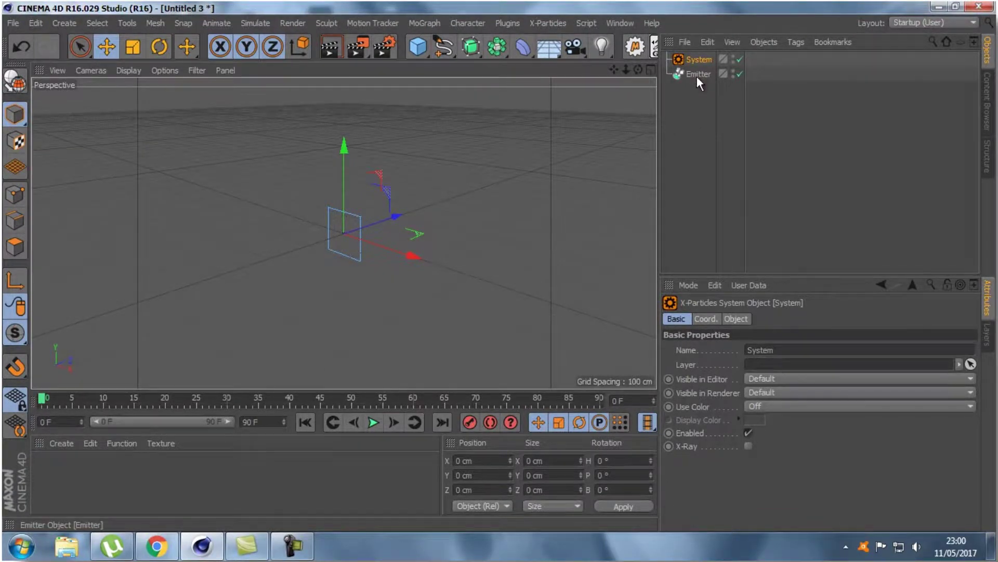
{"action": "left_click_drag", "start_coordinate": [697, 74], "coordinate": [699, 59]}
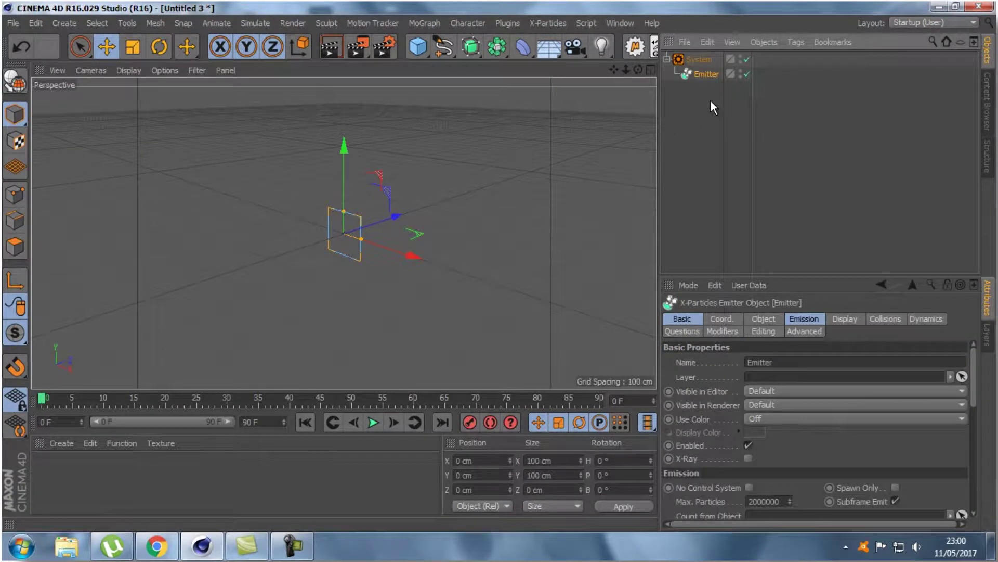
Step: Play the emitter's particle stream to frame 76 and start editing its 10 cm Radius
{"action": "left_click", "coordinate": [695, 59]}
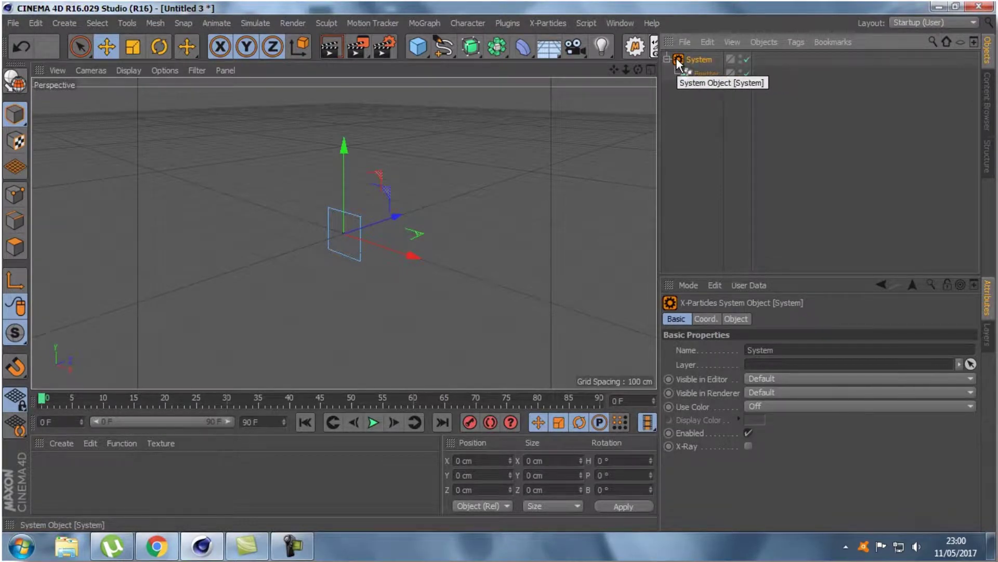
{"action": "double_click", "coordinate": [699, 59]}
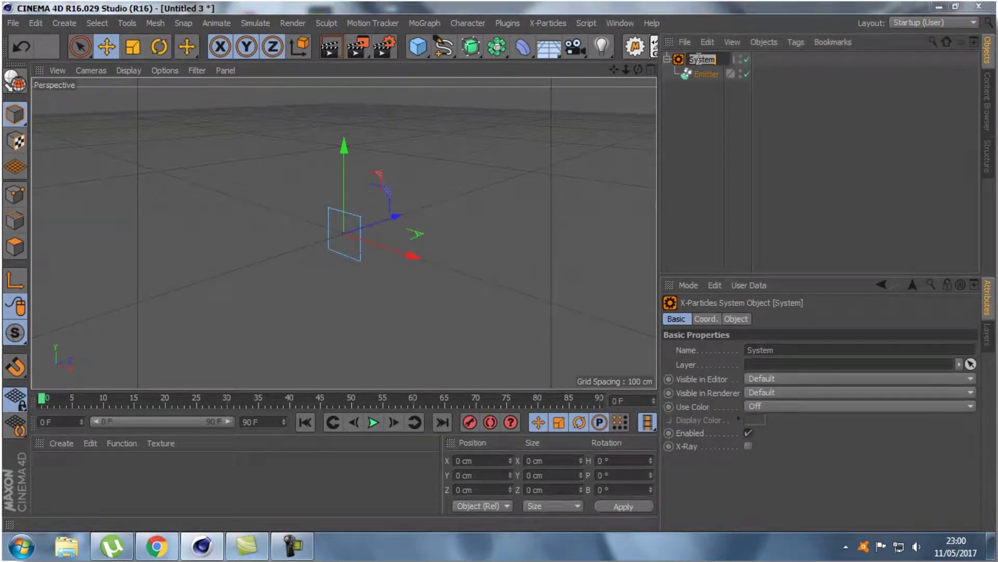
{"action": "double_click", "coordinate": [707, 74]}
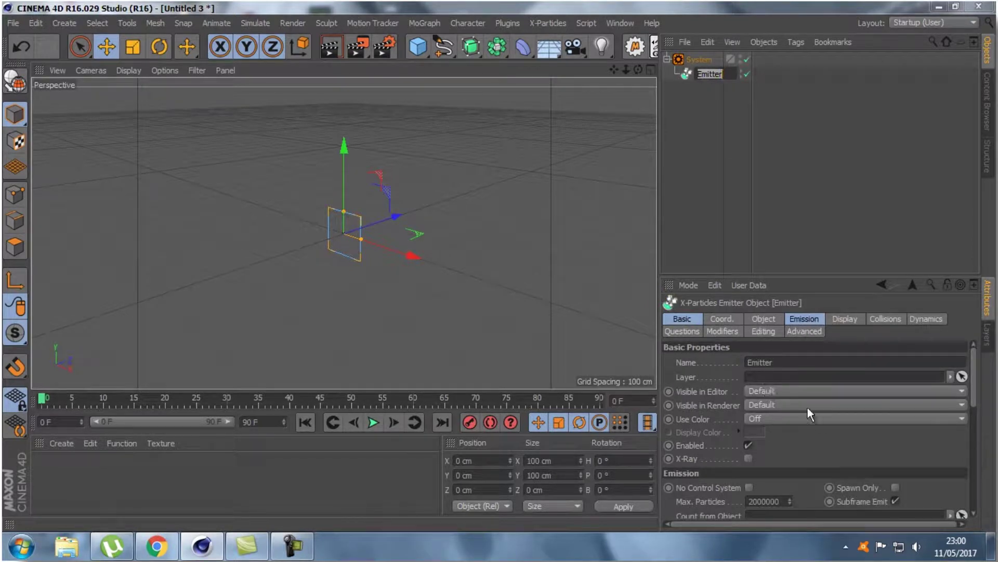
{"action": "scroll", "coordinate": [801, 422], "scroll_direction": "down", "scroll_amount": 5}
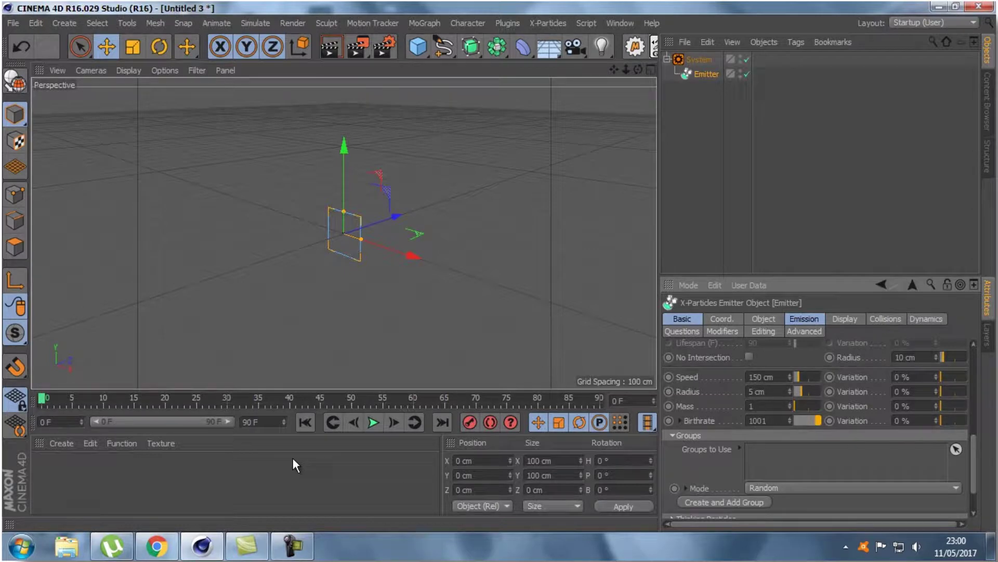
{"action": "left_click", "coordinate": [374, 421]}
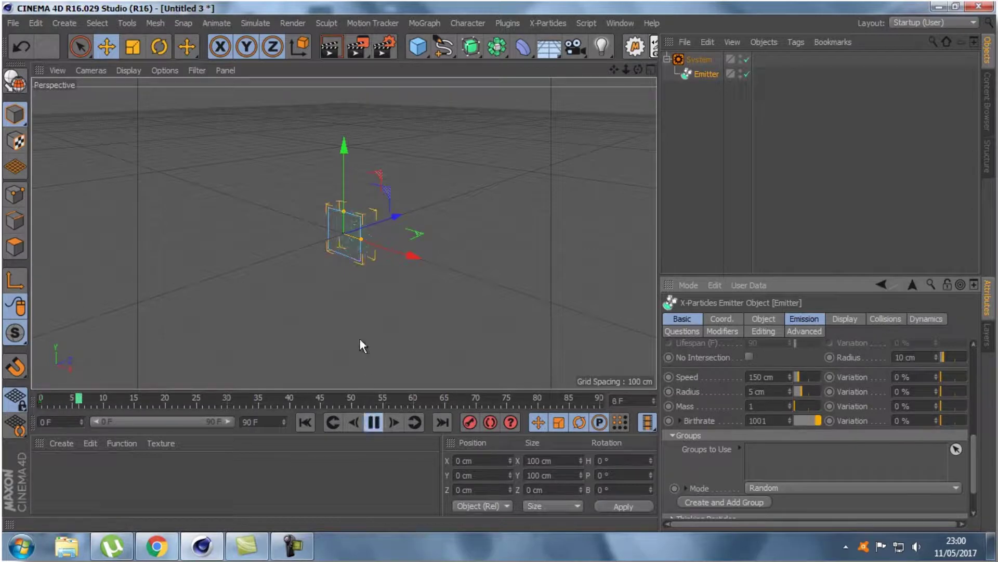
{"action": "left_click", "coordinate": [372, 419]}
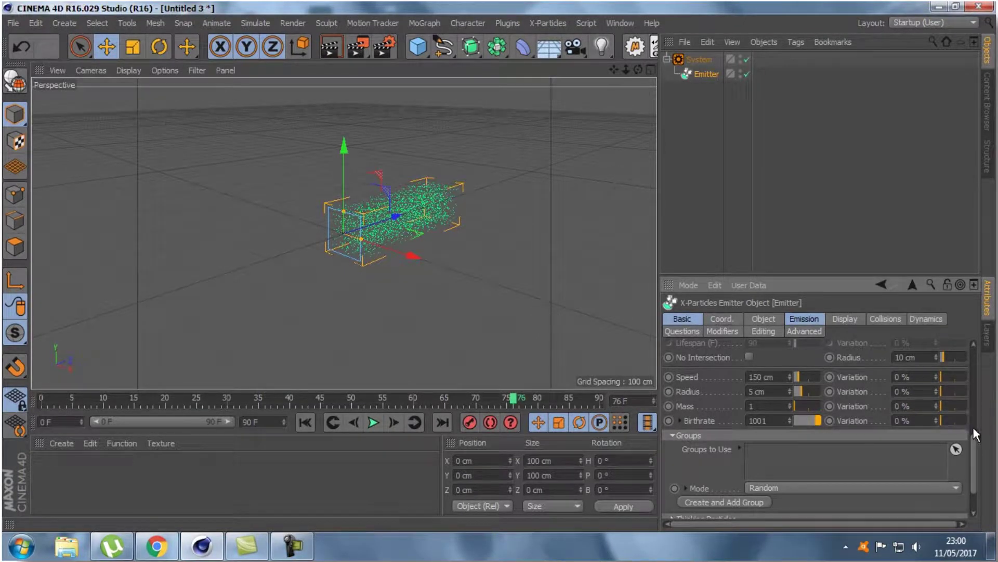
{"action": "mouse_move", "coordinate": [974, 448]}
{"action": "left_mouse_down"}
{"action": "mouse_move", "coordinate": [960, 347]}
{"action": "mouse_move", "coordinate": [966, 439]}
{"action": "left_mouse_up"}
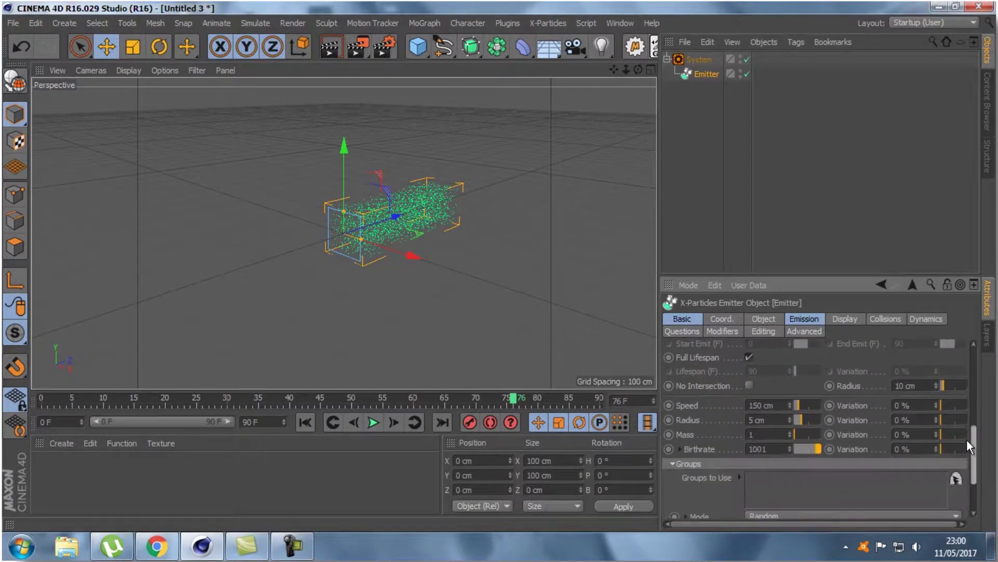
{"action": "double_click", "coordinate": [907, 385]}
Step: Reselect the Emitter and browse its settings, undoing and redoing the last change
{"action": "left_click", "coordinate": [480, 292]}
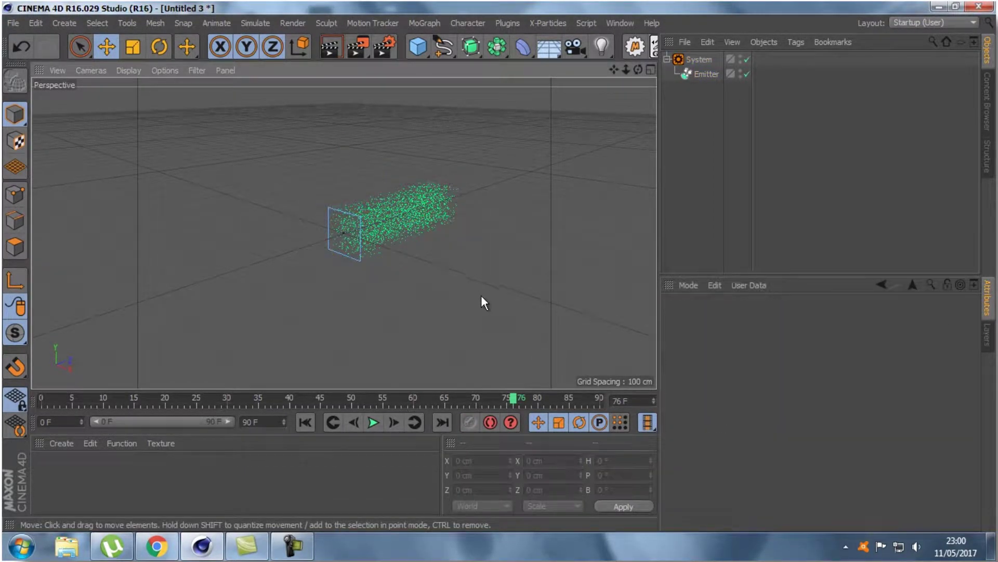
{"action": "left_click", "coordinate": [372, 227]}
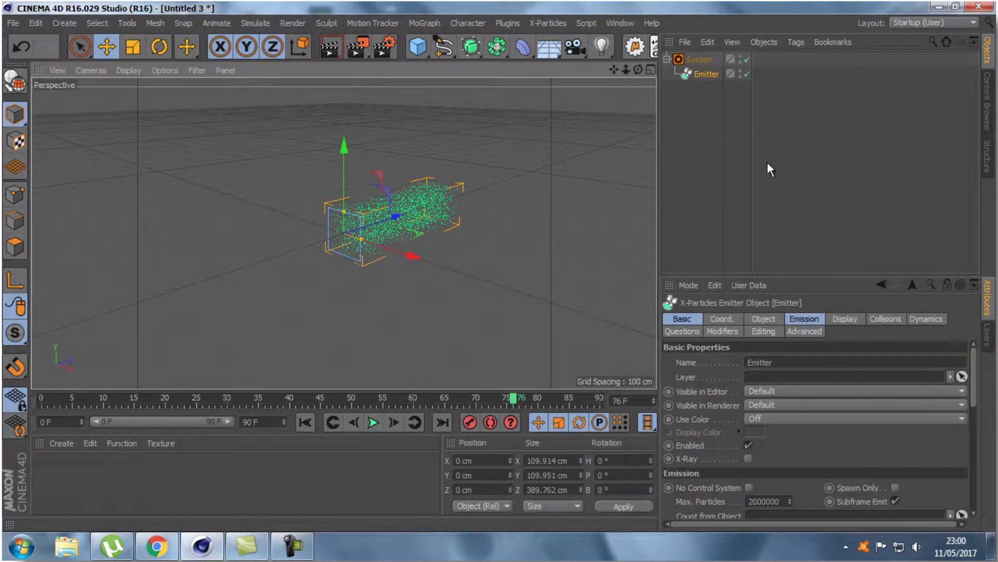
{"action": "left_click", "coordinate": [698, 59]}
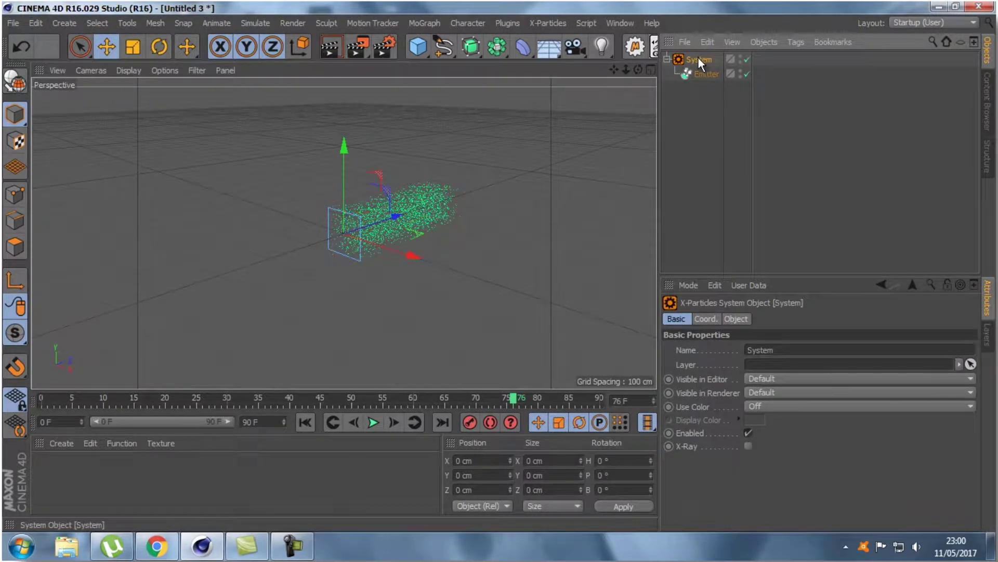
{"action": "left_click", "coordinate": [703, 75]}
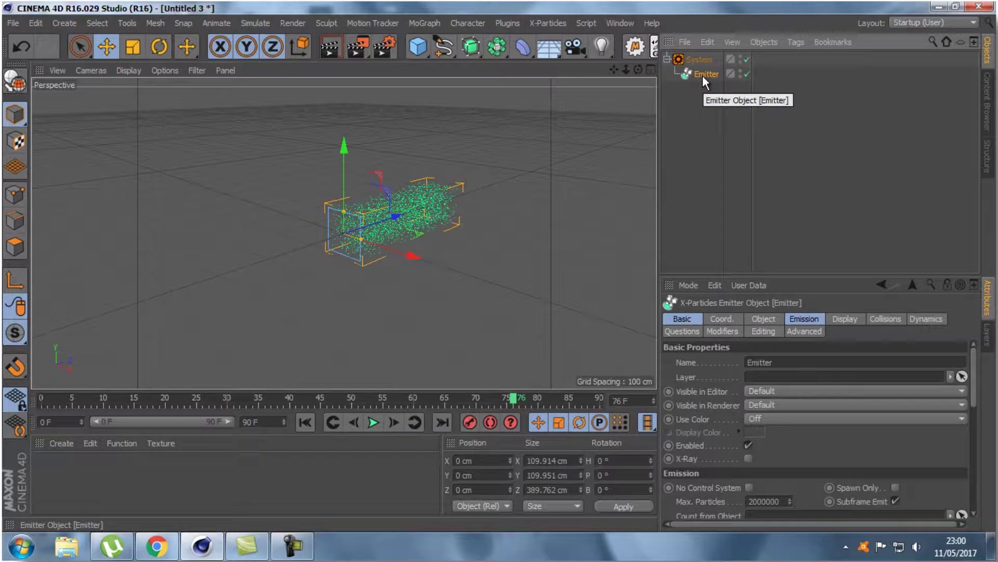
{"action": "scroll", "coordinate": [856, 423], "scroll_direction": "down", "scroll_amount": 3}
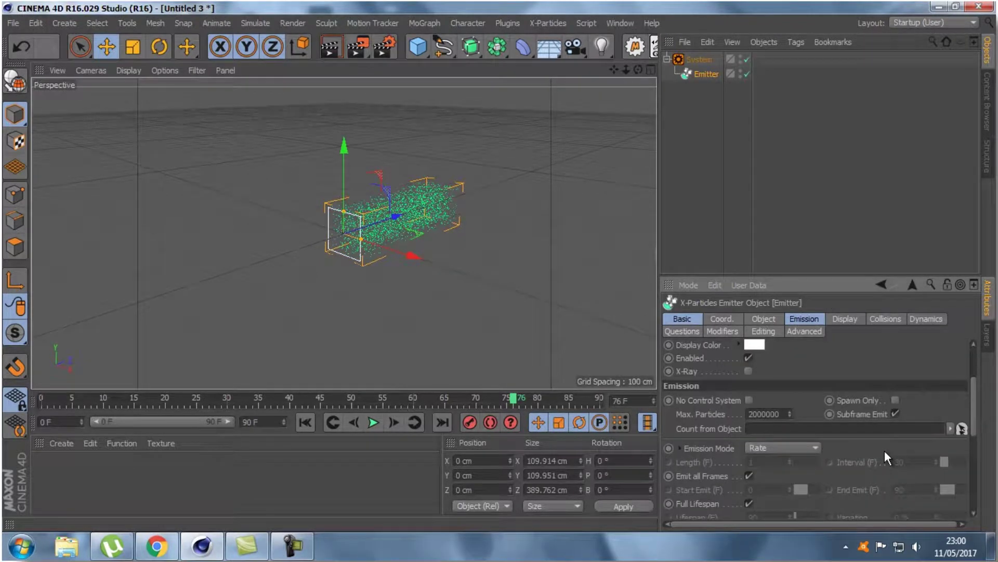
{"action": "scroll", "coordinate": [926, 409], "scroll_direction": "down", "scroll_amount": 3}
{"action": "scroll", "coordinate": [926, 410], "scroll_direction": "down", "scroll_amount": 3}
{"action": "scroll", "coordinate": [927, 409], "scroll_direction": "up", "scroll_amount": 3}
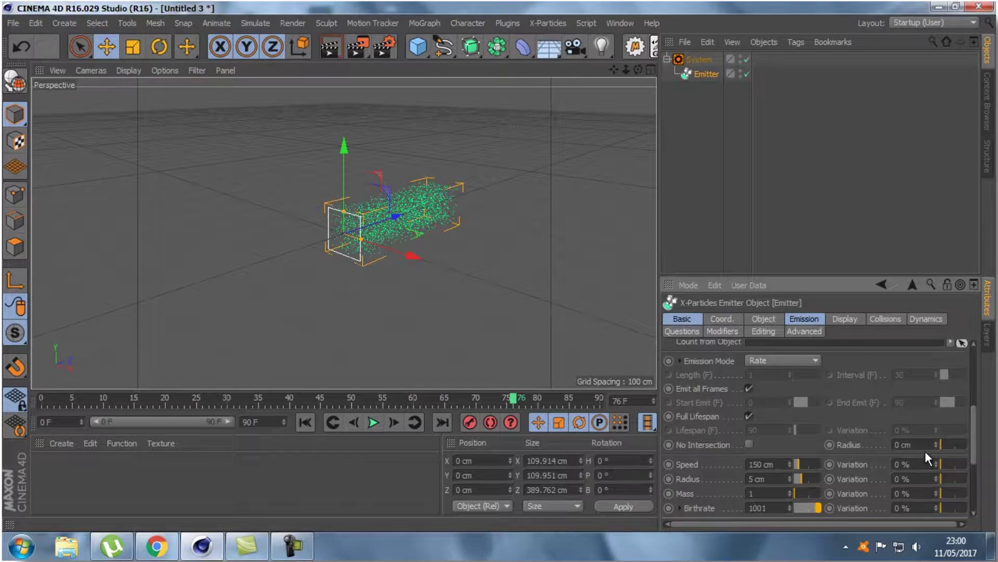
{"action": "key", "text": "ctrl+z"}
{"action": "key", "text": "ctrl+z"}
{"action": "key", "text": "ctrl+y"}
{"action": "left_click", "coordinate": [371, 429]}
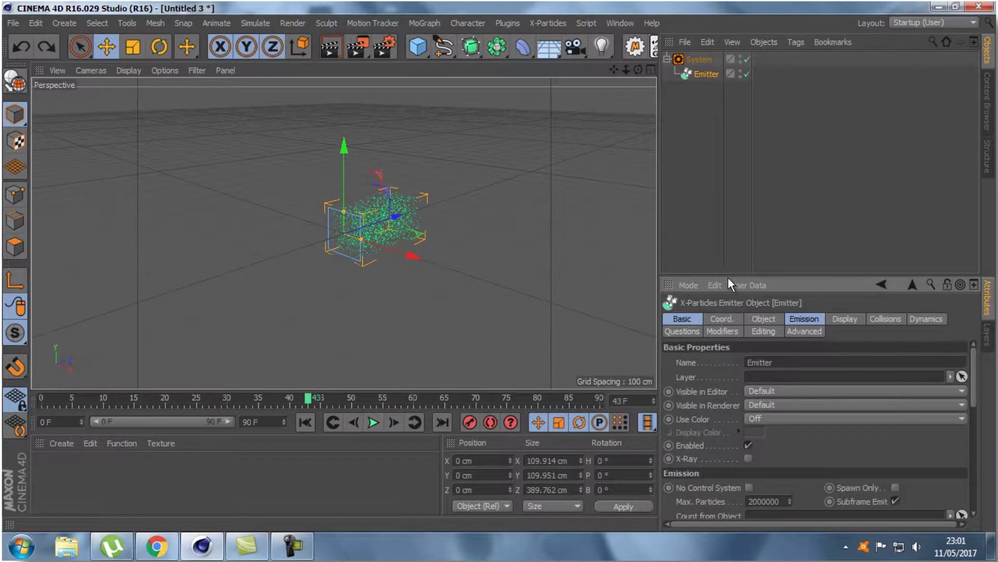
{"action": "scroll", "coordinate": [904, 446], "scroll_direction": "down", "scroll_amount": 3}
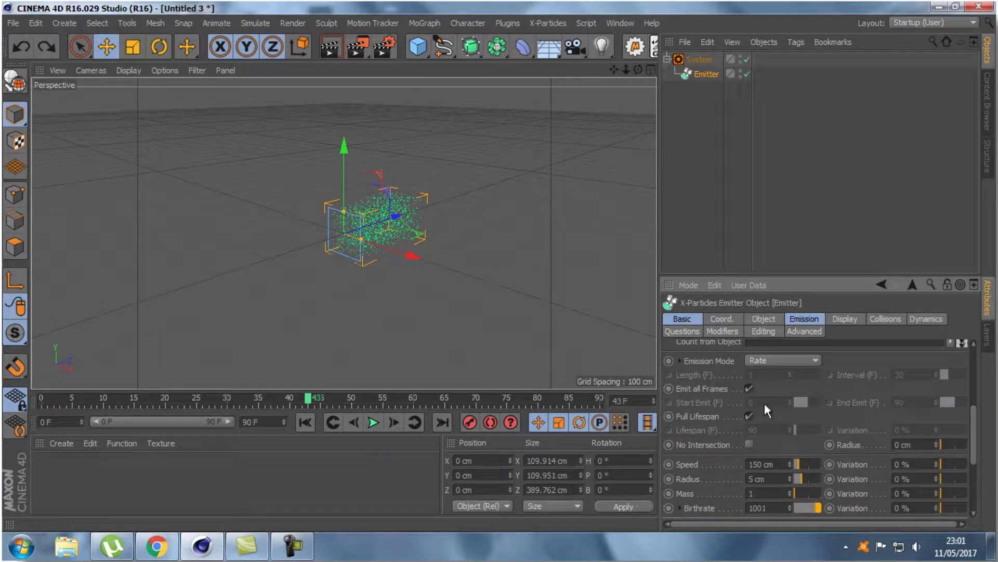
{"action": "scroll", "coordinate": [785, 438], "scroll_direction": "up", "scroll_amount": 3}
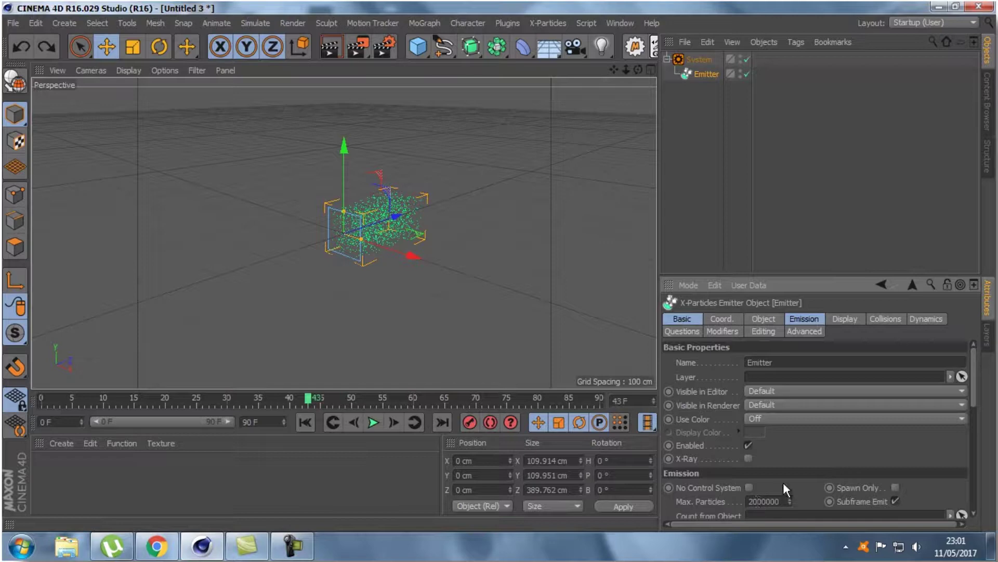
{"action": "scroll", "coordinate": [804, 458], "scroll_direction": "down", "scroll_amount": 4}
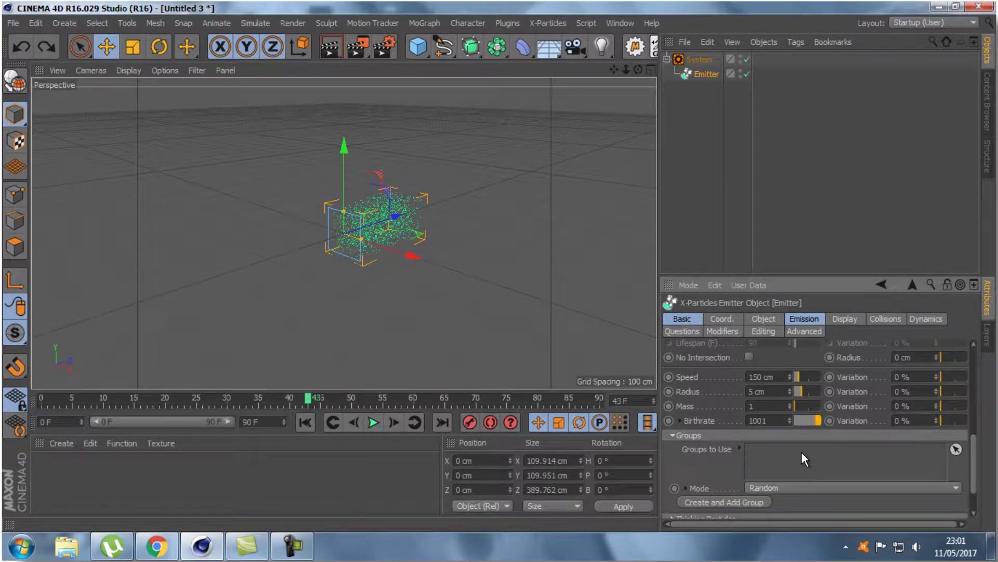
Step: Lower the Emitter's Birthrate from 1001 to 25
{"action": "left_click", "coordinate": [764, 420]}
{"action": "type", "text": "25"}
{"action": "key", "text": "Return"}
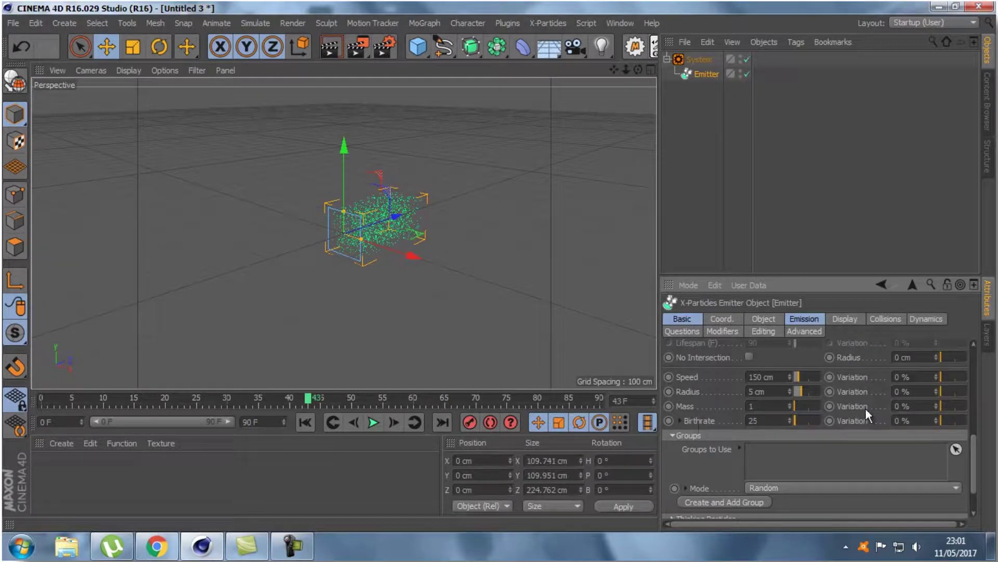
{"action": "scroll", "coordinate": [844, 390], "scroll_direction": "up", "scroll_amount": 3}
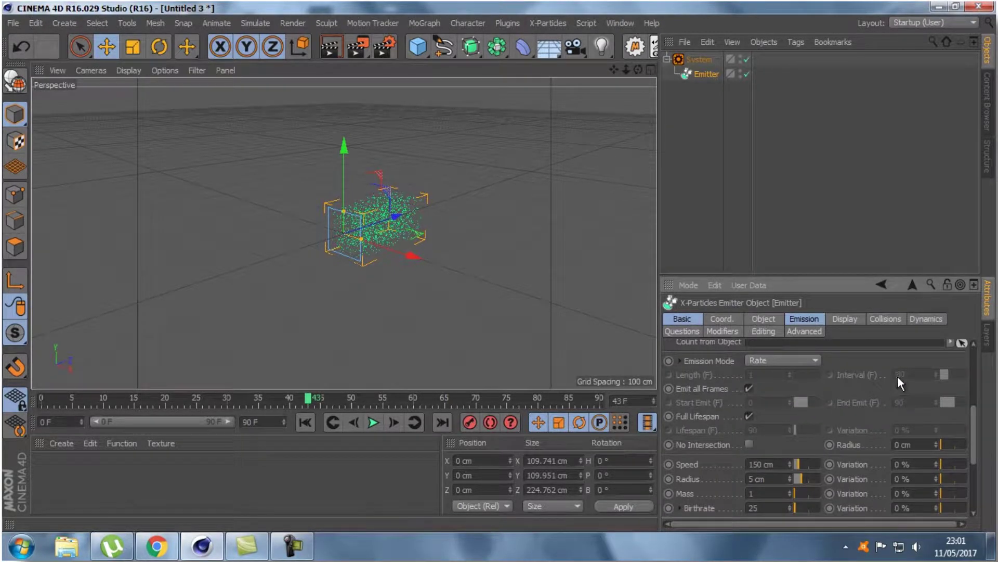
{"action": "scroll", "coordinate": [900, 383], "scroll_direction": "up", "scroll_amount": 4}
{"action": "scroll", "coordinate": [899, 383], "scroll_direction": "down", "scroll_amount": 1}
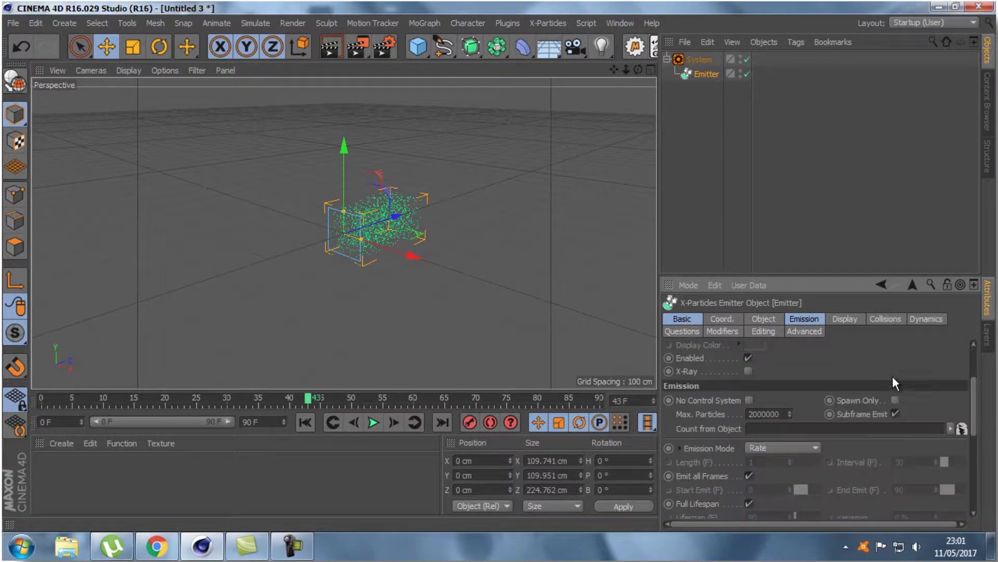
{"action": "left_click", "coordinate": [764, 318]}
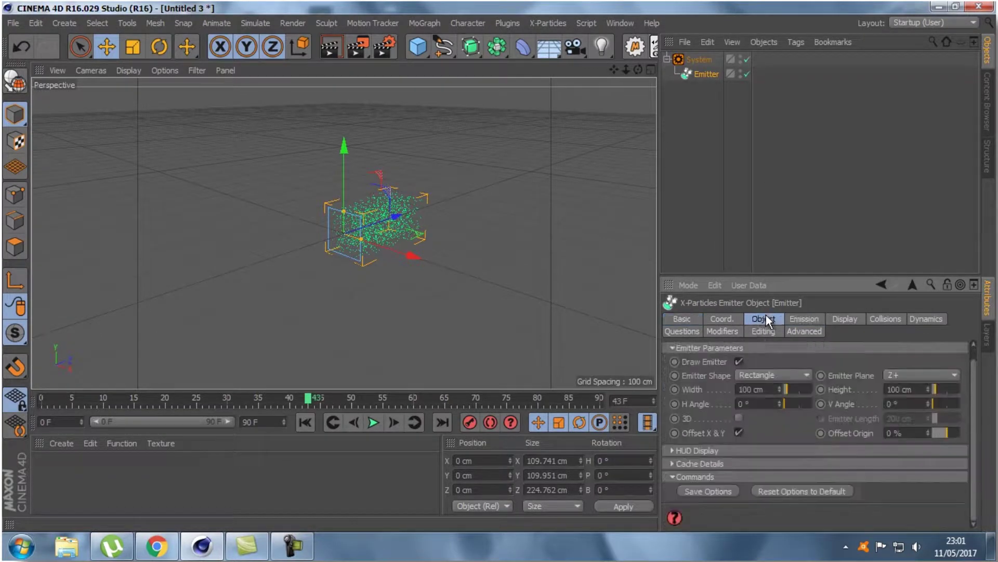
Step: Set the Emitter height to 0 cm and preview the particles, orbiting the view
{"action": "double_click", "coordinate": [918, 390]}
{"action": "type", "text": "0"}
{"action": "key", "text": "Return"}
{"action": "left_click", "coordinate": [371, 424]}
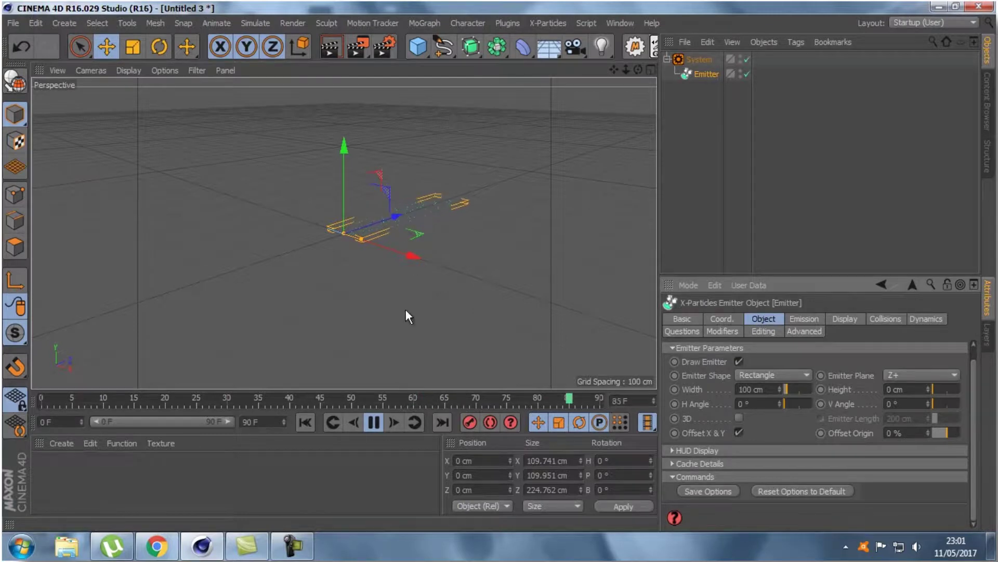
{"action": "left_click_drag", "start_coordinate": [632, 121], "coordinate": [500, 269], "text": "alt"}
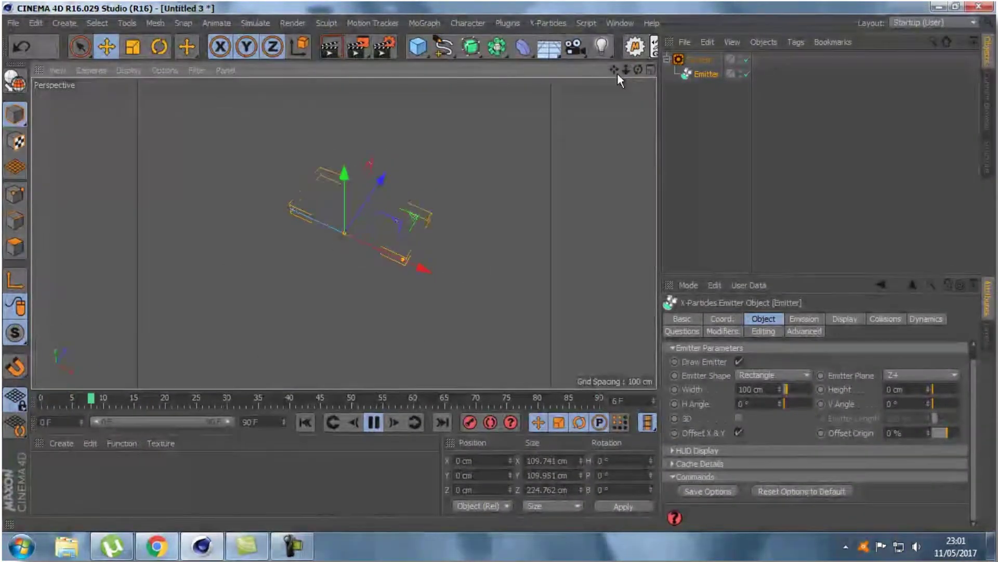
{"action": "left_click", "coordinate": [373, 422]}
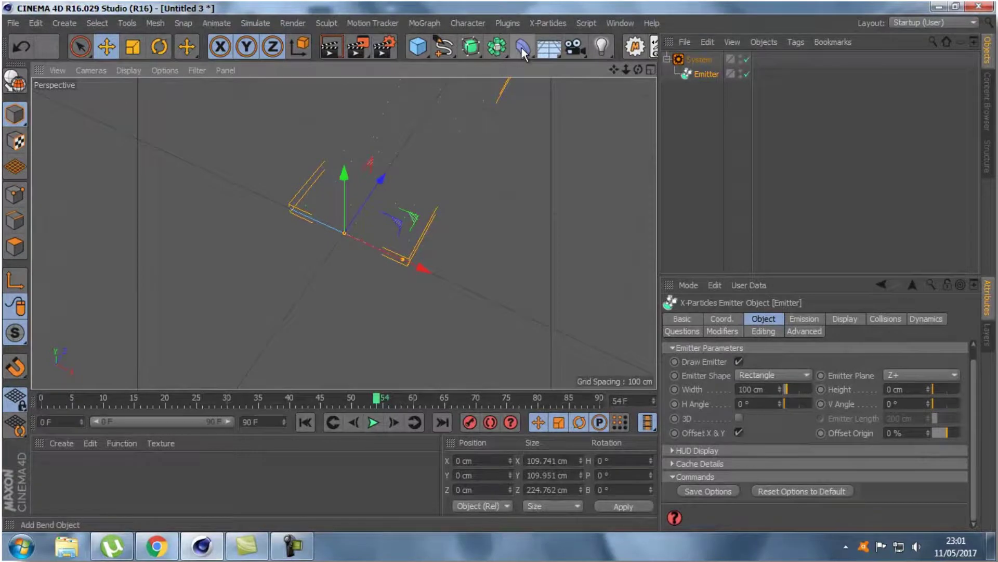
Step: Add a Sphere and switch the viewport to Gouraud Shading (Lines)
{"action": "left_click", "coordinate": [419, 48]}
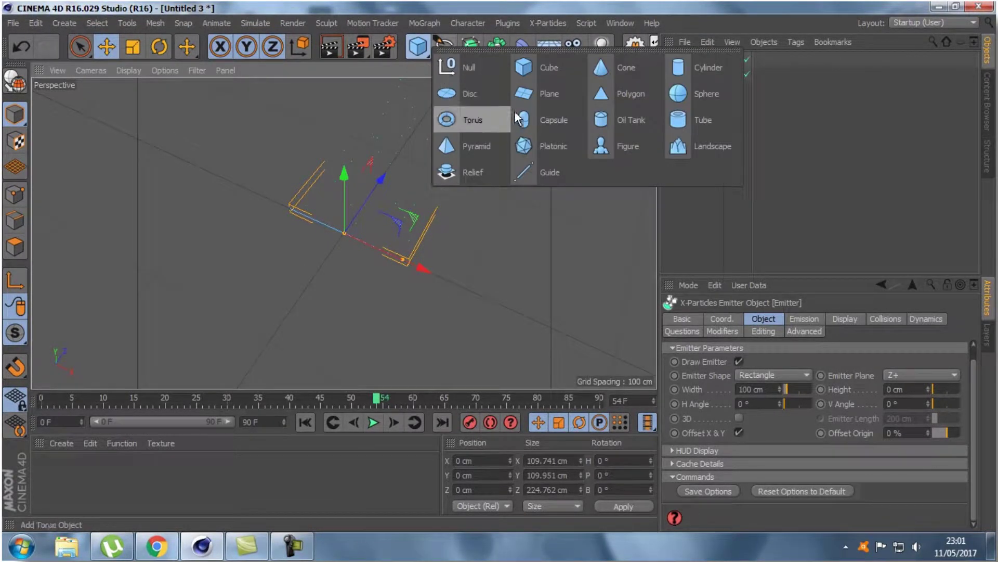
{"action": "left_click", "coordinate": [701, 92]}
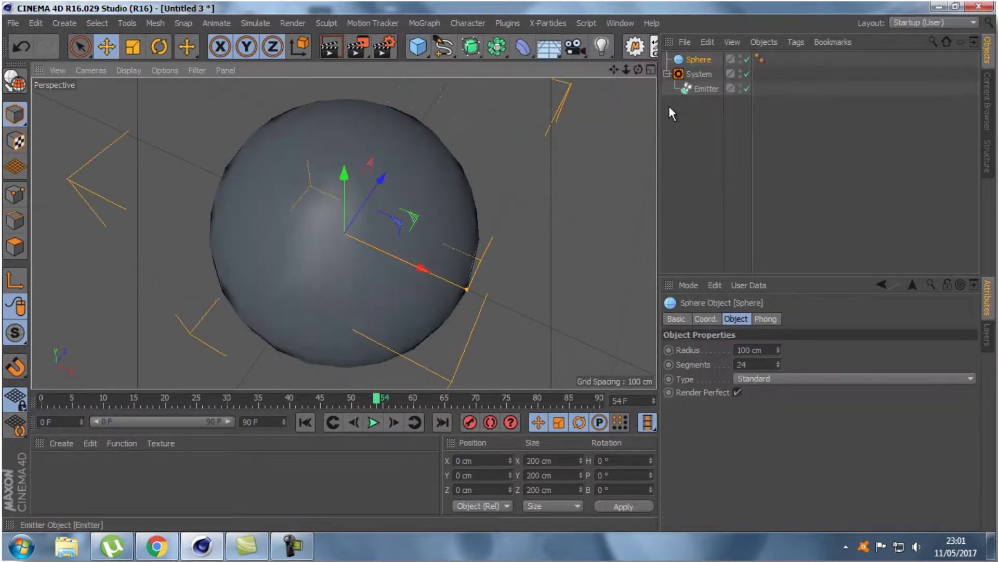
{"action": "left_click", "coordinate": [128, 71]}
{"action": "left_click", "coordinate": [165, 108]}
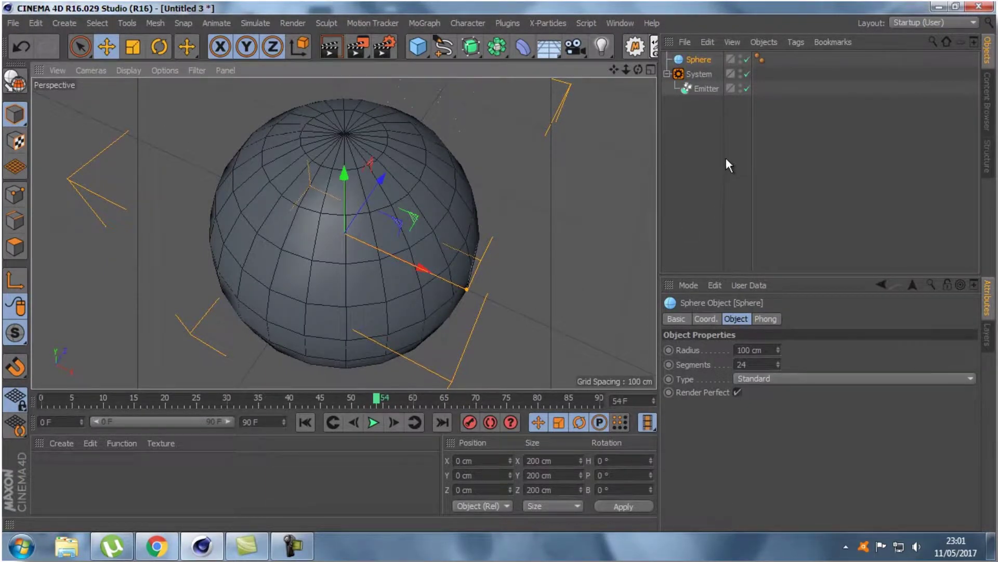
Step: Collapse the System's children and select the System to view its settings
{"action": "left_click", "coordinate": [697, 89]}
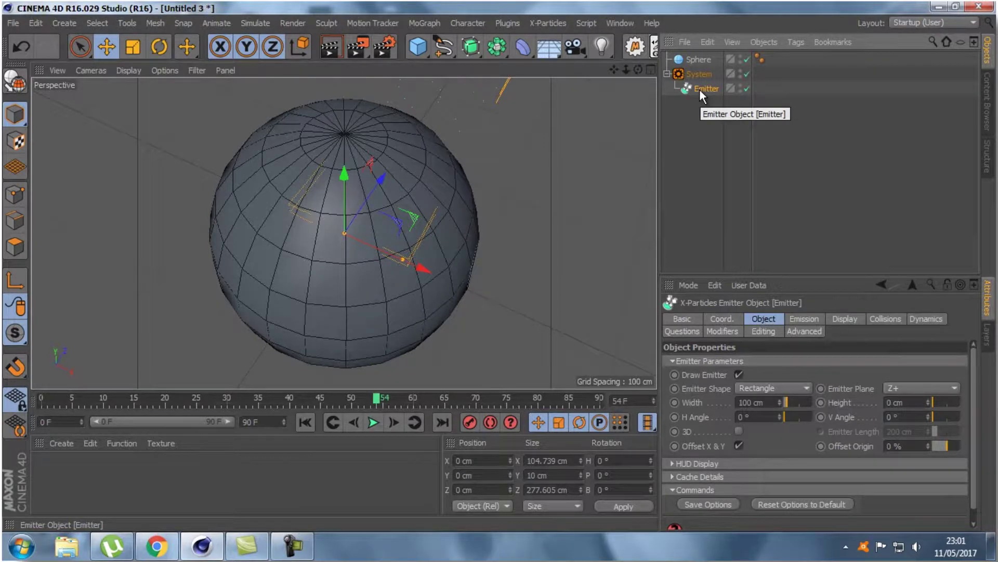
{"action": "left_click", "coordinate": [667, 74]}
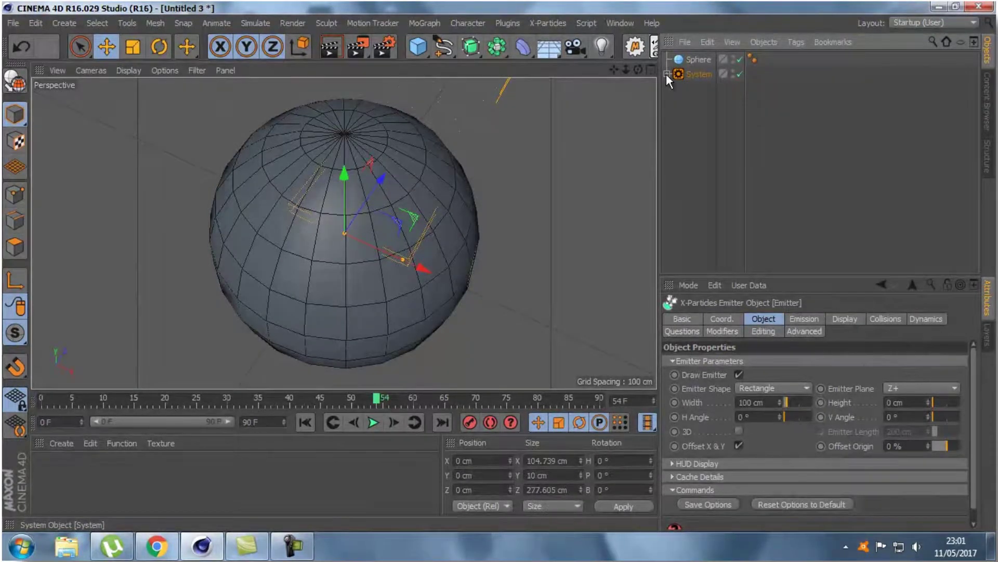
{"action": "left_click", "coordinate": [698, 75]}
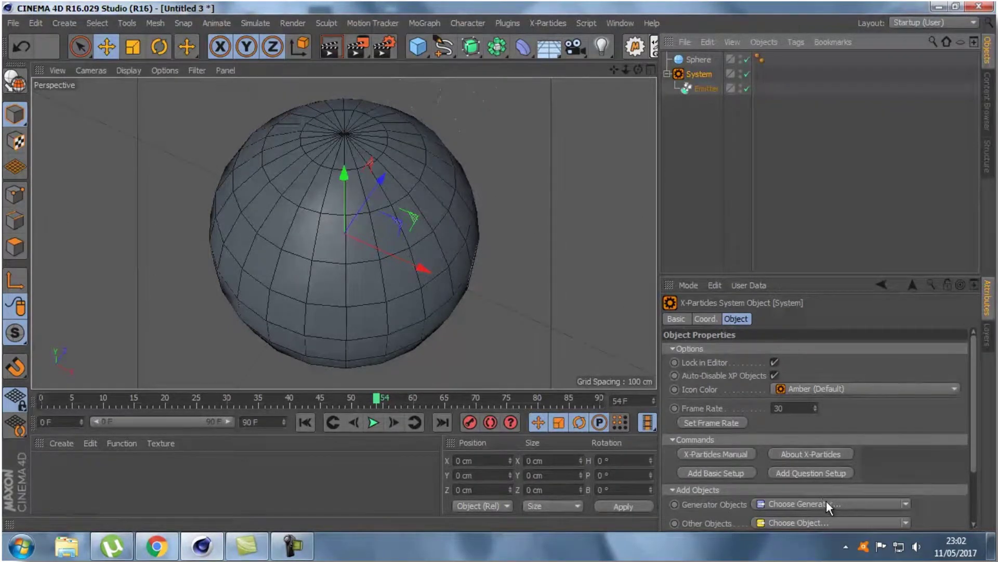
{"action": "left_click_drag", "start_coordinate": [973, 411], "coordinate": [971, 468]}
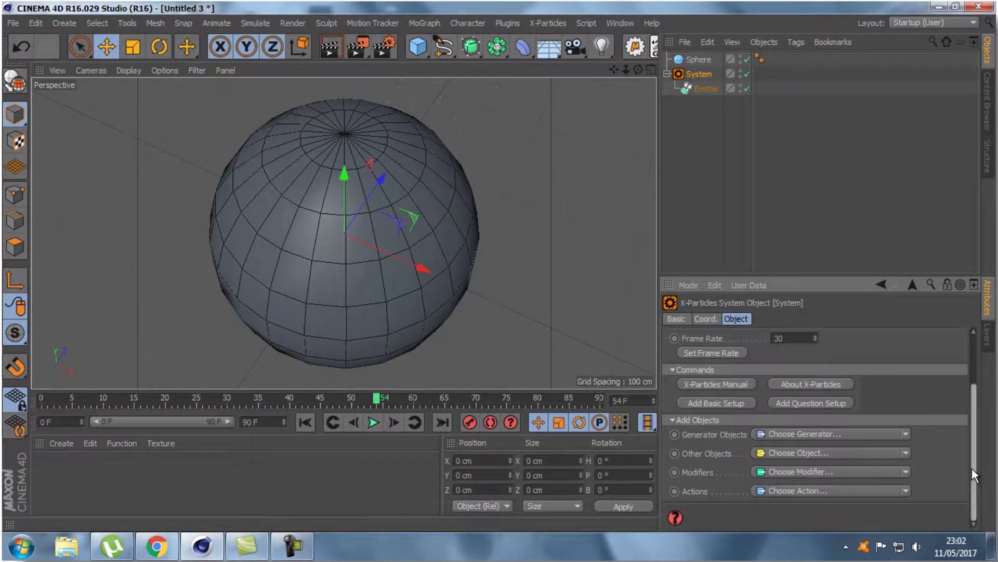
Step: Add a Generator to the particle System and nest the Sphere under it
{"action": "left_click", "coordinate": [872, 433]}
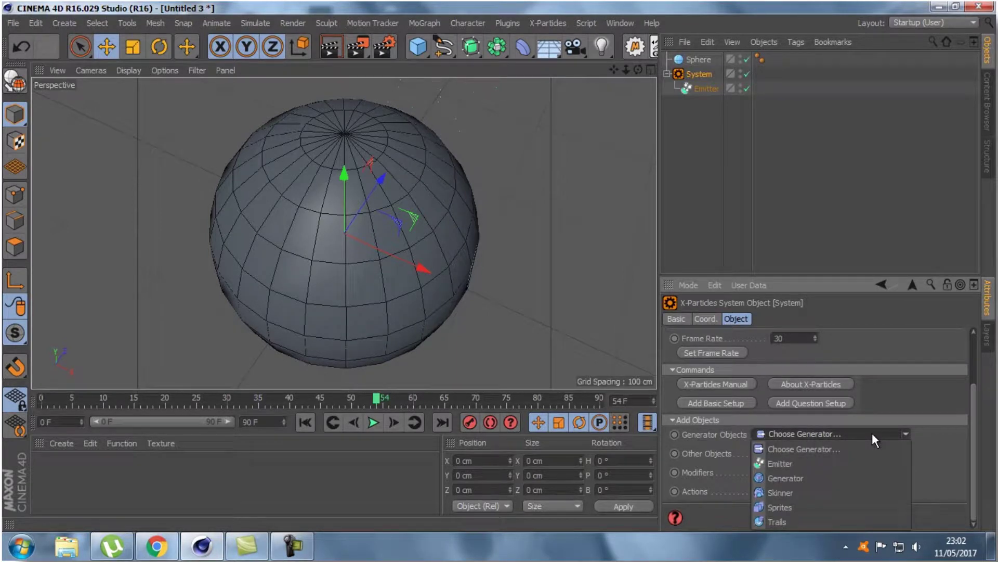
{"action": "left_click", "coordinate": [833, 480]}
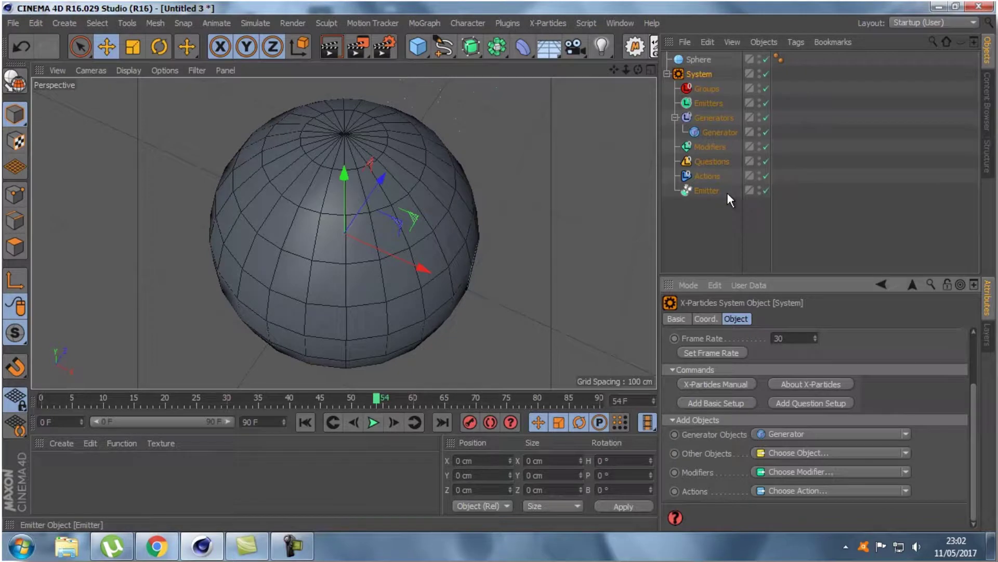
{"action": "left_click_drag", "start_coordinate": [698, 61], "coordinate": [721, 132]}
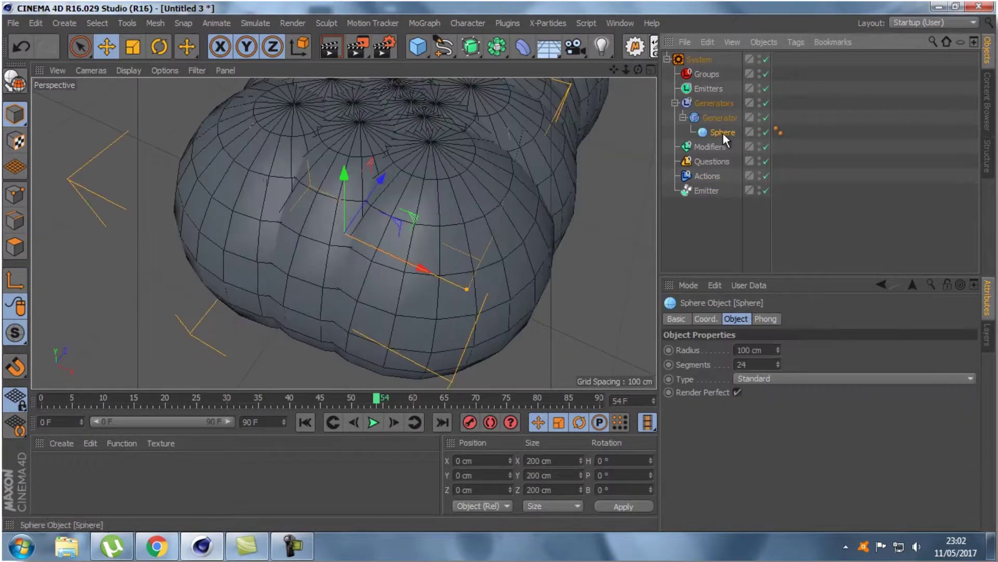
Step: Play the animation and orbit overhead to check spheres appear on the particles
{"action": "scroll", "coordinate": [466, 220], "scroll_direction": "down", "scroll_amount": 3}
{"action": "scroll", "coordinate": [466, 221], "scroll_direction": "down", "scroll_amount": 2}
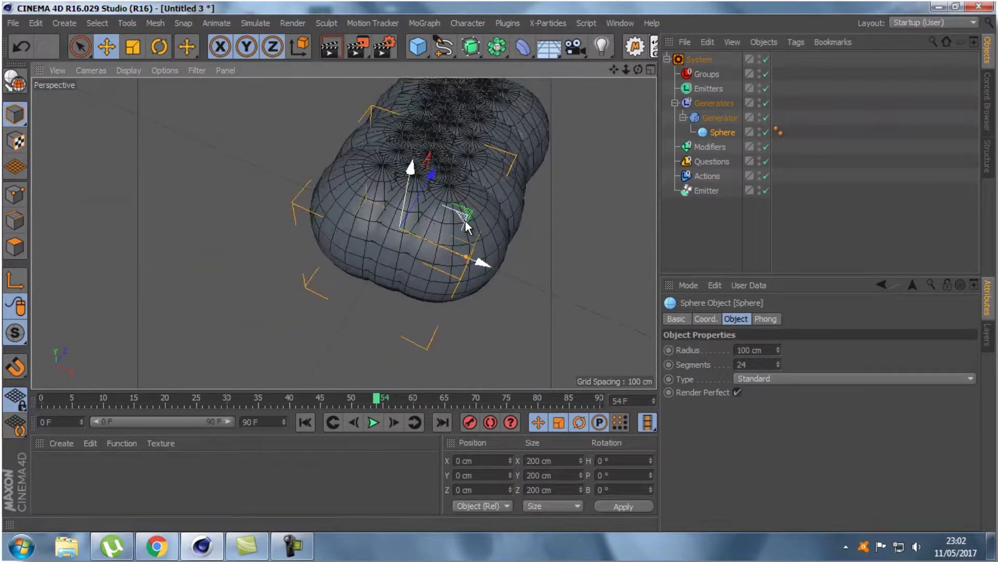
{"action": "scroll", "coordinate": [466, 221], "scroll_direction": "up", "scroll_amount": 2}
{"action": "left_click", "coordinate": [373, 422]}
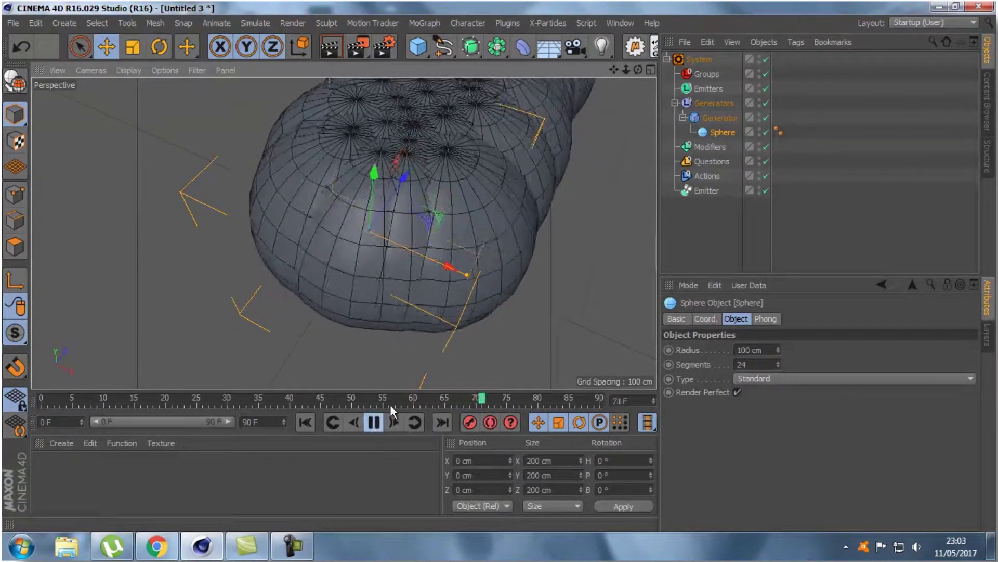
{"action": "left_click", "coordinate": [372, 427]}
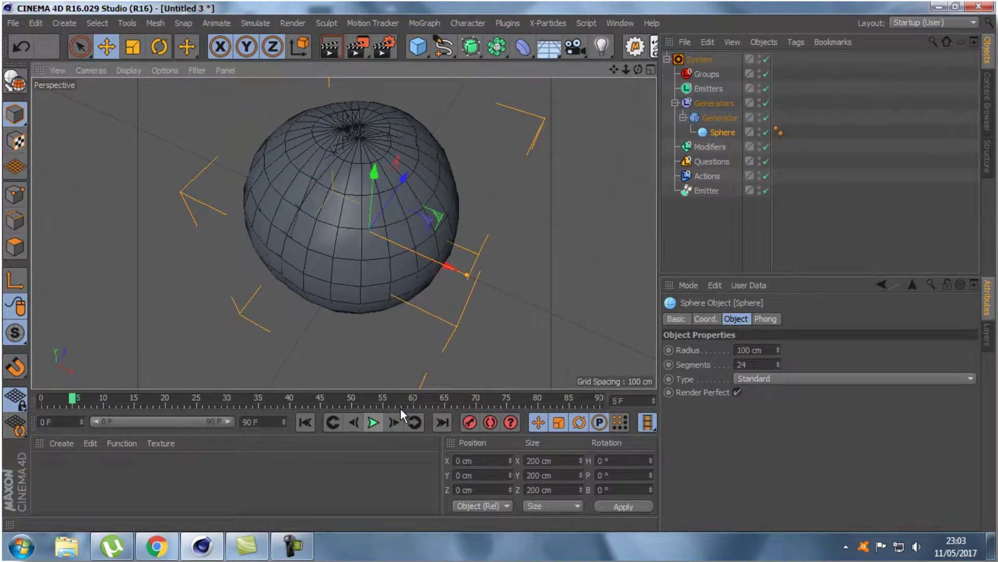
{"action": "left_click_drag", "start_coordinate": [637, 69], "coordinate": [499, 266]}
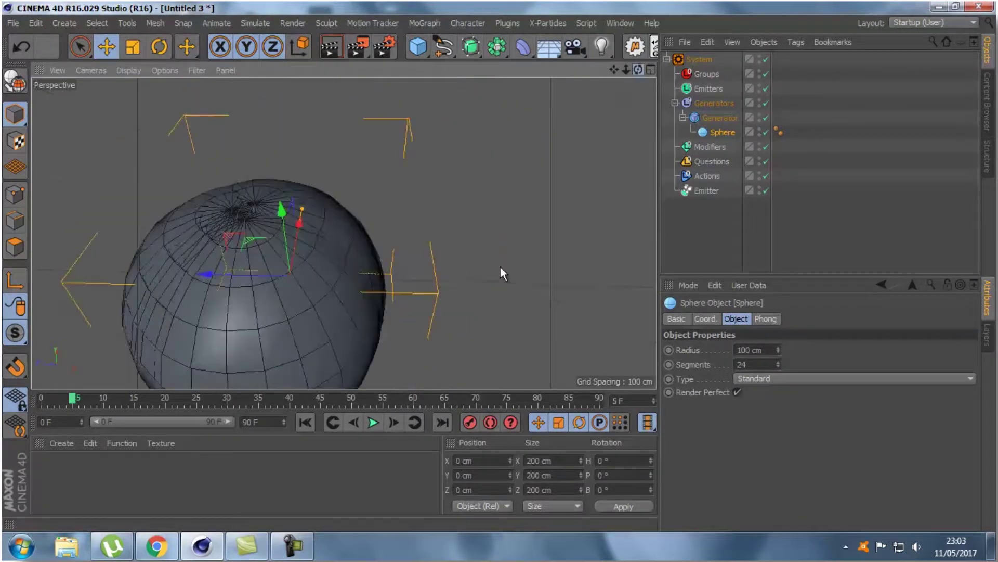
{"action": "left_click", "coordinate": [372, 422]}
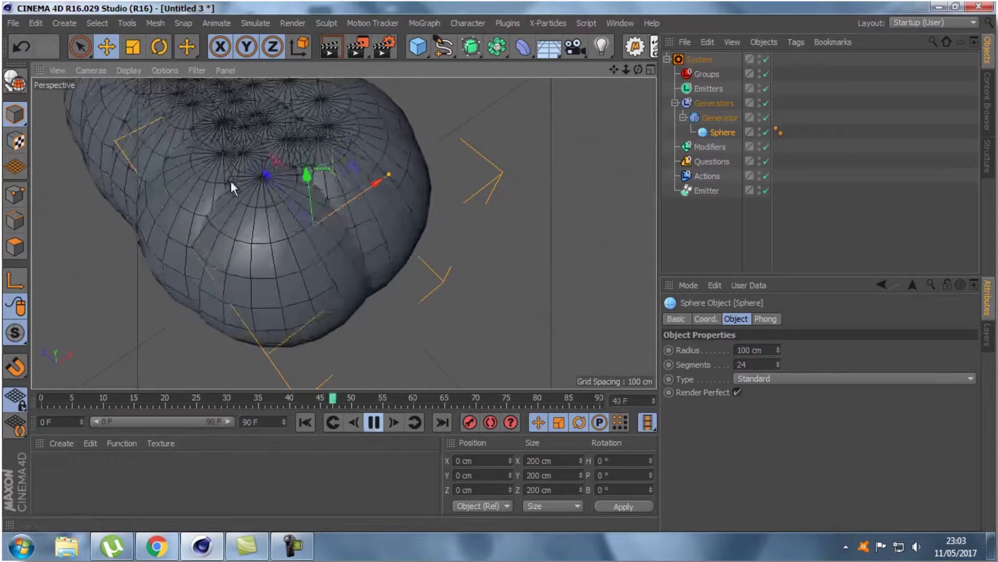
{"action": "left_click", "coordinate": [373, 422]}
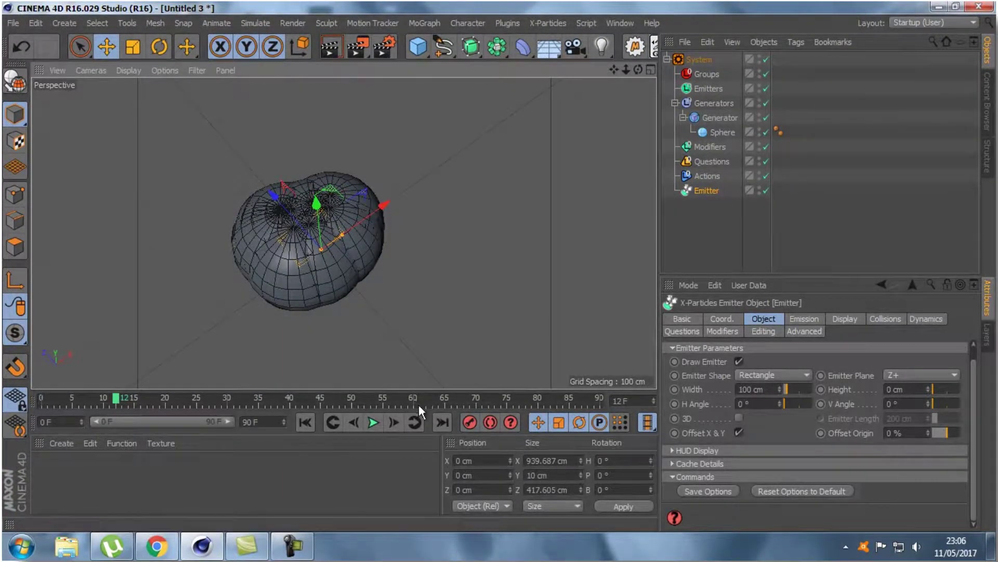
Step: Set the Emitter Width to 1000 cm and play back to frame 38
{"action": "left_click", "coordinate": [368, 424]}
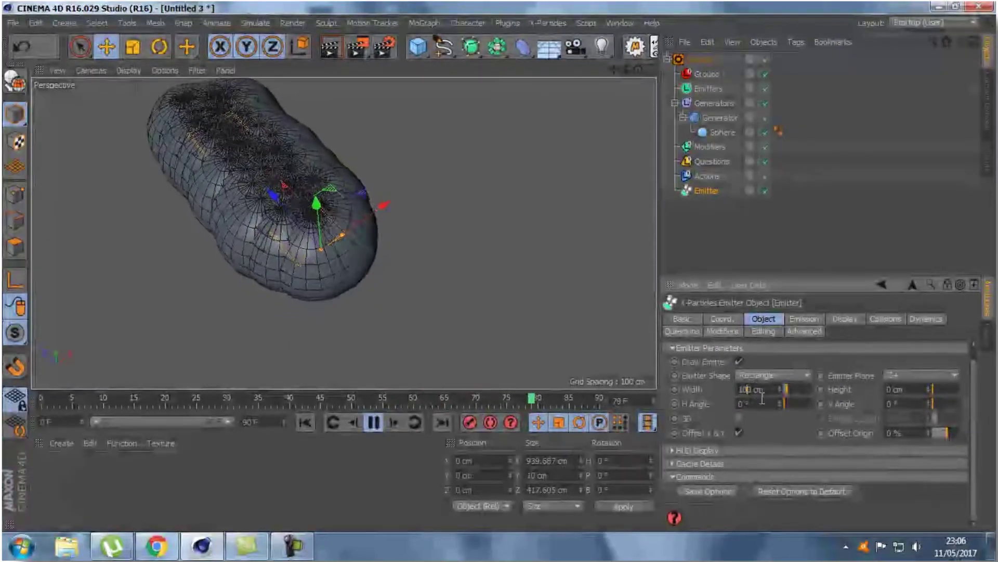
{"action": "type", "text": "0"}
{"action": "key", "text": "Return"}
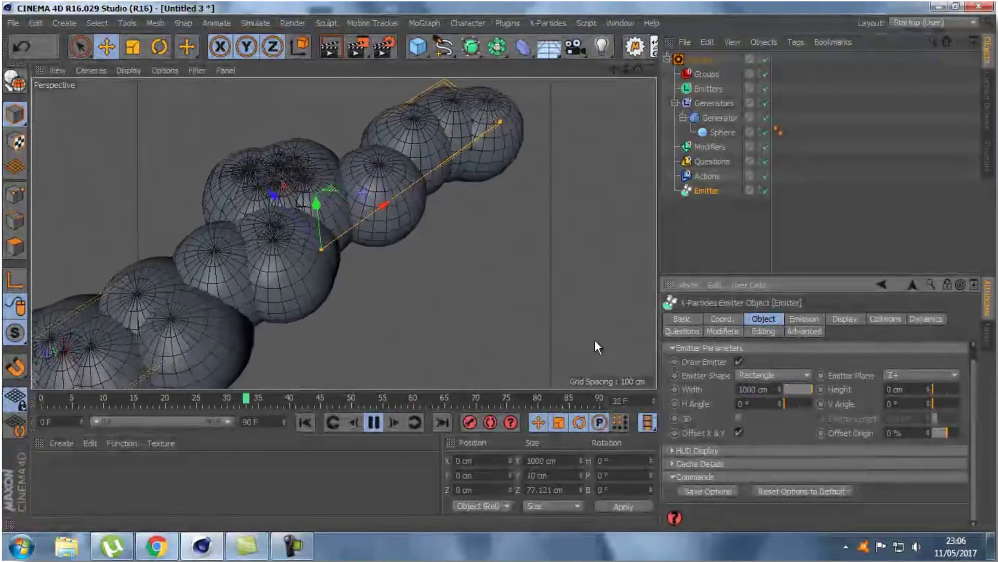
{"action": "scroll", "coordinate": [341, 255], "scroll_direction": "down", "scroll_amount": 3}
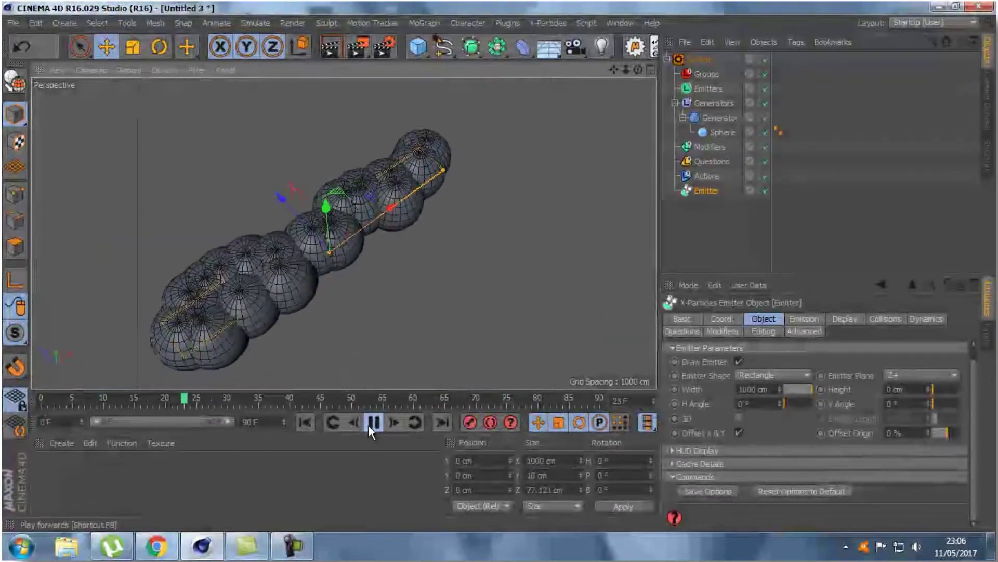
{"action": "left_click", "coordinate": [369, 425]}
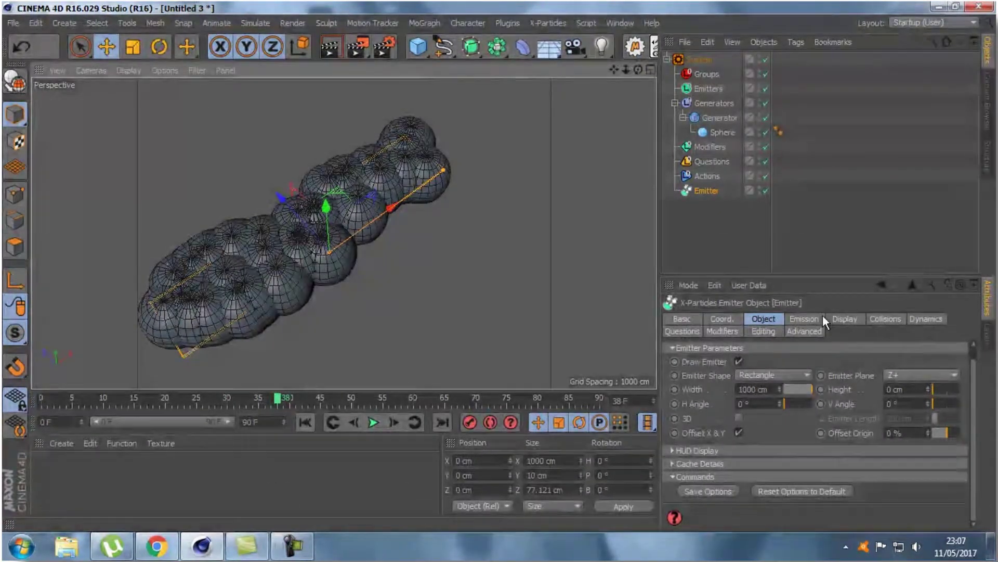
Step: Turn on No Intersection in the emitter's Emission settings so particles don't overlap
{"action": "left_click", "coordinate": [806, 319]}
{"action": "scroll", "coordinate": [815, 384], "scroll_direction": "down", "scroll_amount": 4}
{"action": "scroll", "coordinate": [815, 385], "scroll_direction": "down", "scroll_amount": 1}
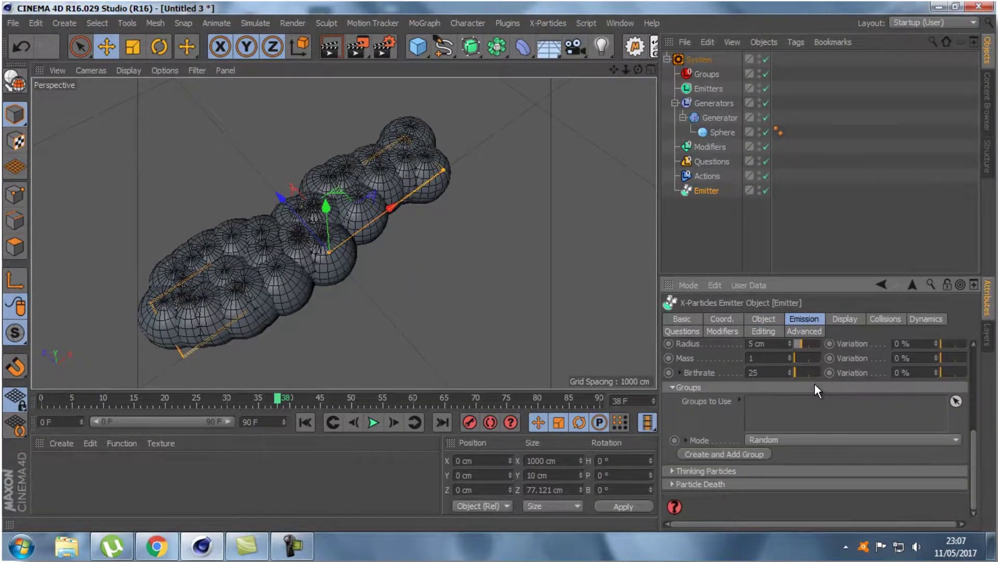
{"action": "scroll", "coordinate": [815, 385], "scroll_direction": "up", "scroll_amount": 5}
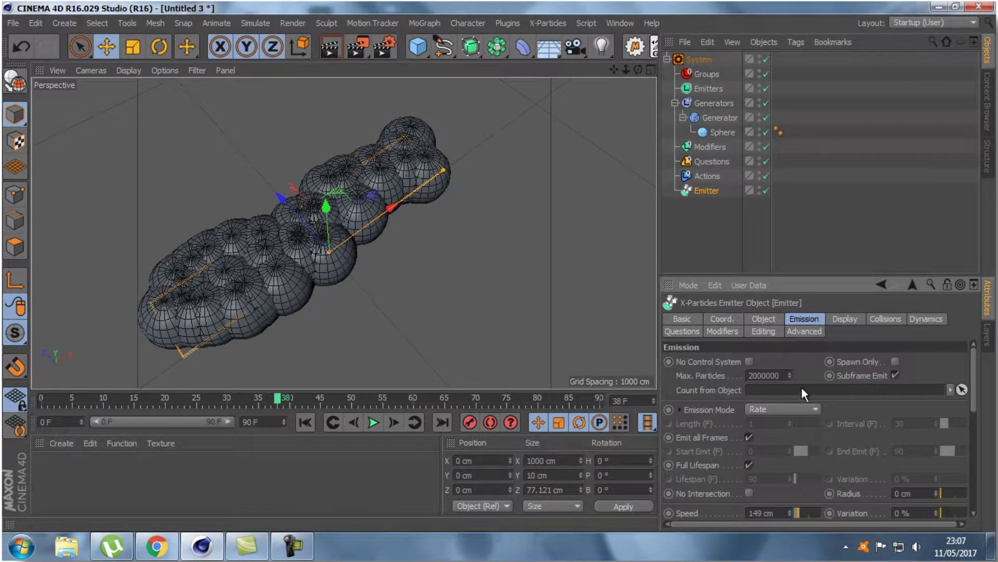
{"action": "left_click", "coordinate": [292, 545]}
{"action": "left_click", "coordinate": [532, 482]}
{"action": "left_click", "coordinate": [750, 492]}
Step: Set the no-intersection radius to 30 cm and play the particle simulation
{"action": "double_click", "coordinate": [900, 493]}
{"action": "type", "text": "30"}
{"action": "key", "text": "Return"}
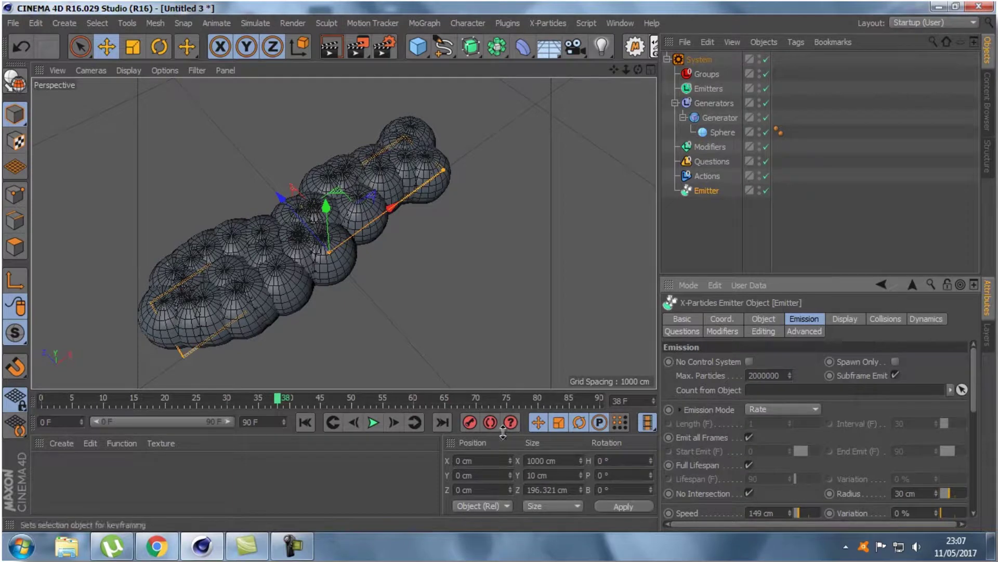
{"action": "left_click", "coordinate": [373, 422]}
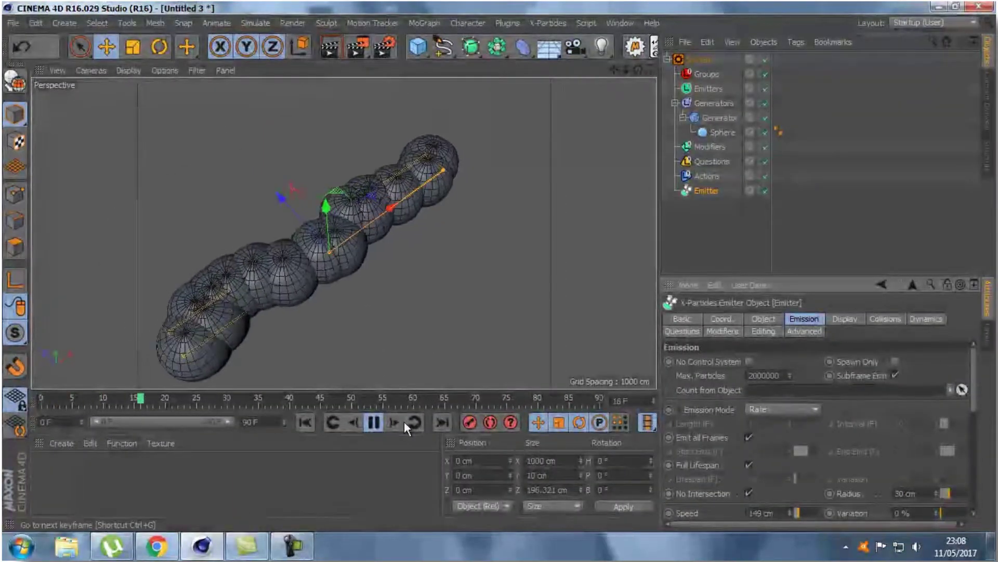
Step: Shrink the cloned Sphere's radius to 35 cm and replay the simulation
{"action": "left_click", "coordinate": [374, 428]}
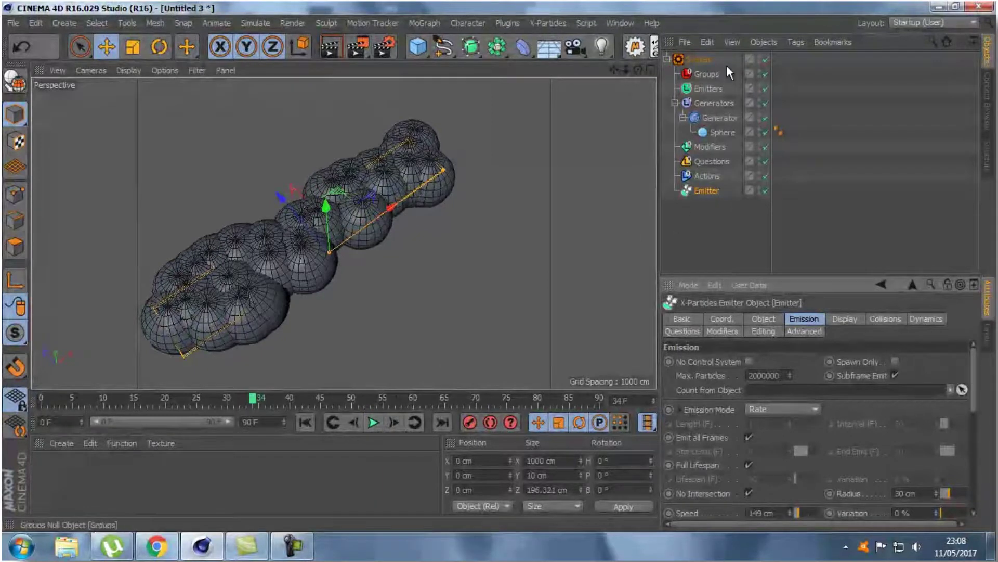
{"action": "left_click", "coordinate": [722, 132]}
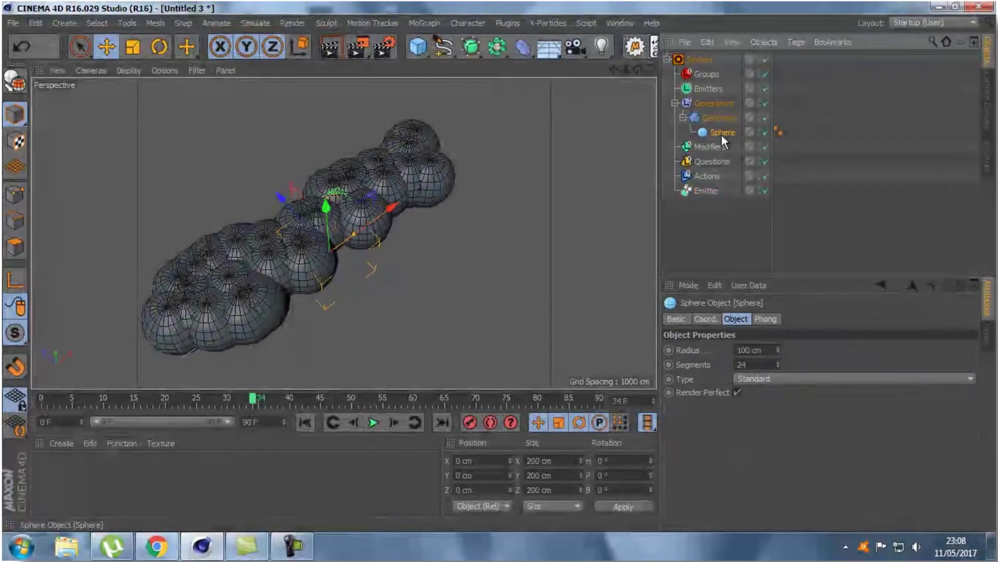
{"action": "left_click_drag", "start_coordinate": [777, 351], "coordinate": [776, 350]}
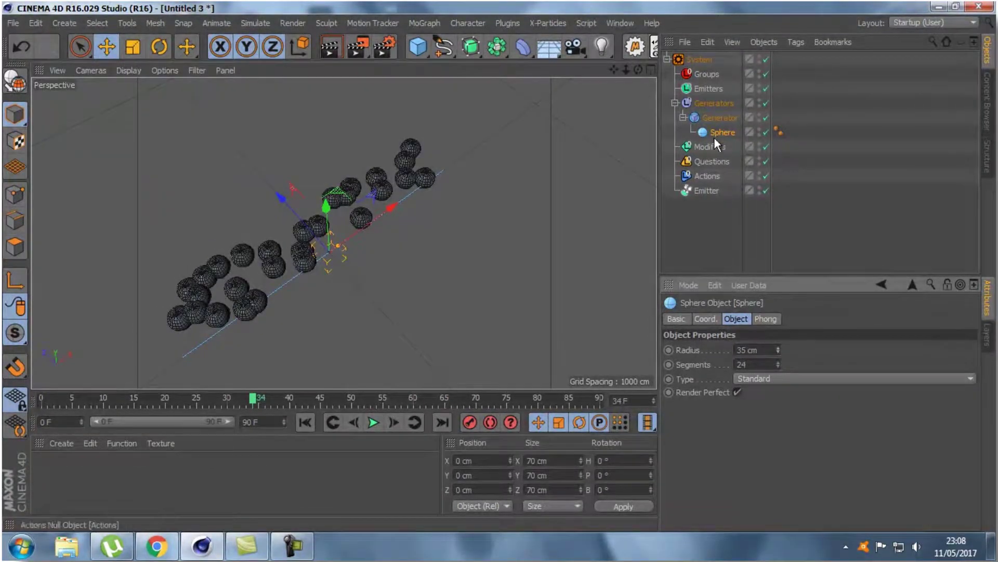
{"action": "left_click", "coordinate": [702, 60]}
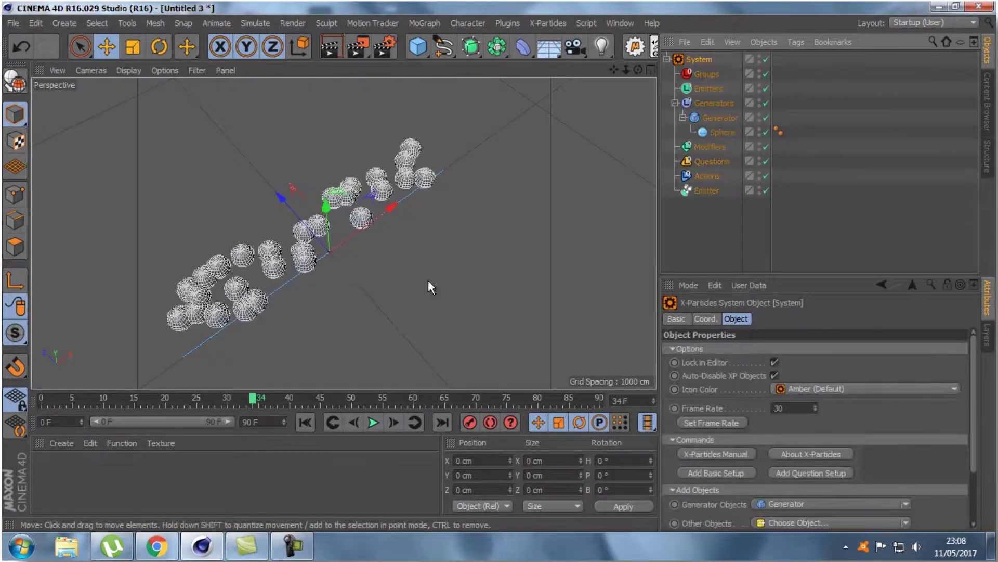
{"action": "left_click", "coordinate": [366, 419]}
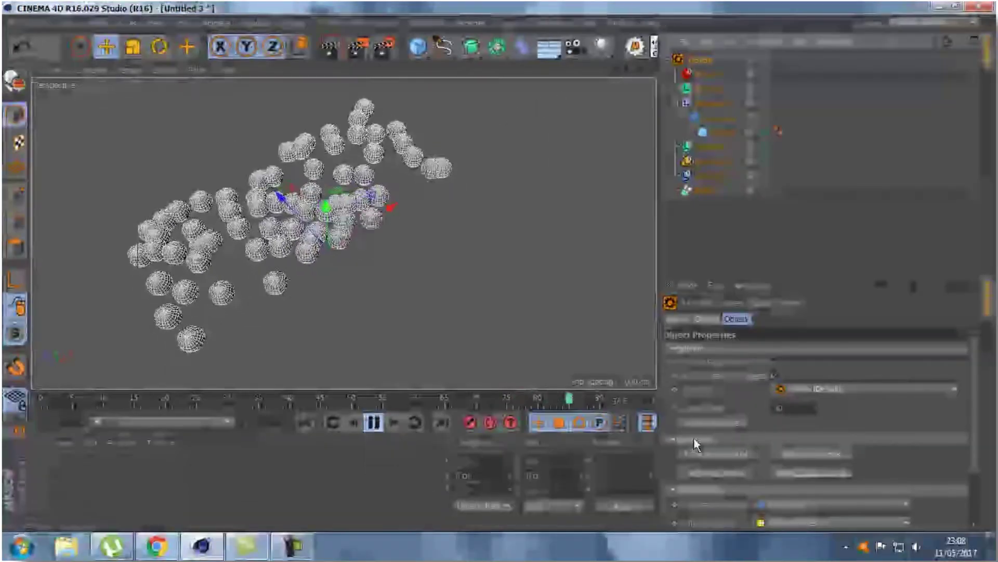
Step: Set the emitter's particle speed to 145 cm and particle radius to 6 cm
{"action": "left_click", "coordinate": [697, 192]}
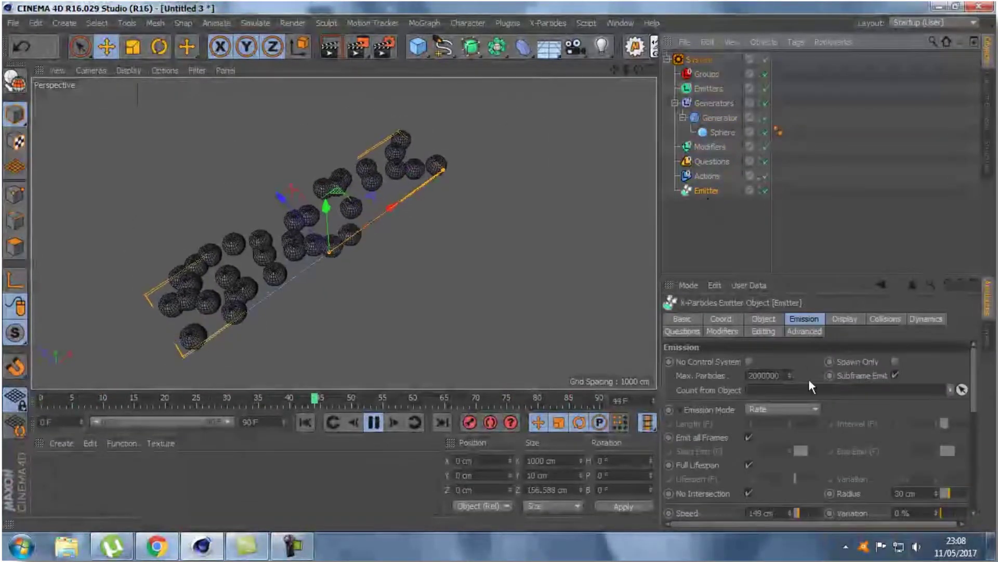
{"action": "scroll", "coordinate": [789, 453], "scroll_direction": "down", "scroll_amount": 5}
{"action": "scroll", "coordinate": [791, 447], "scroll_direction": "up", "scroll_amount": 2}
{"action": "scroll", "coordinate": [790, 445], "scroll_direction": "up", "scroll_amount": 3}
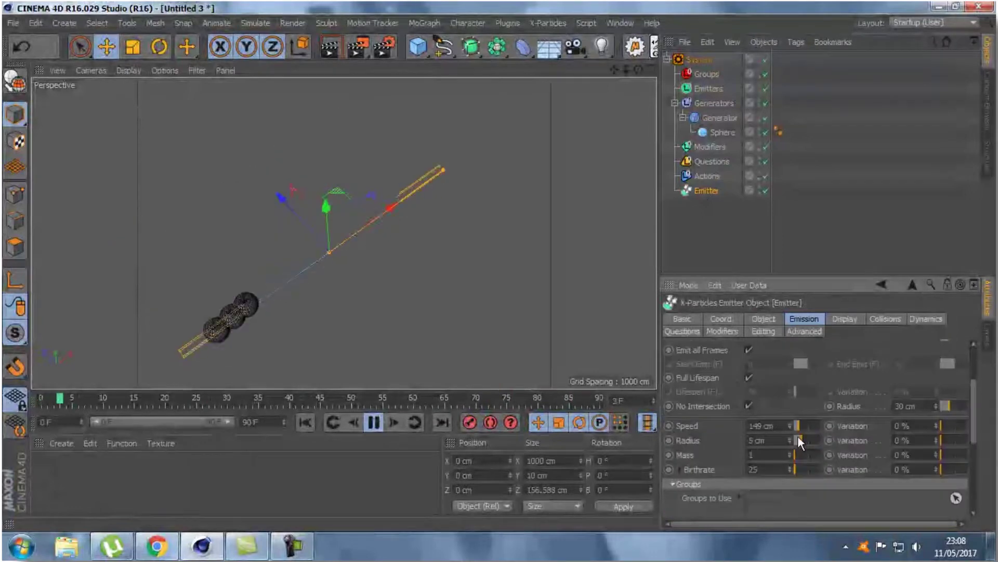
{"action": "left_click", "coordinate": [785, 420]}
{"action": "type", "text": "145"}
{"action": "key", "text": "Tab"}
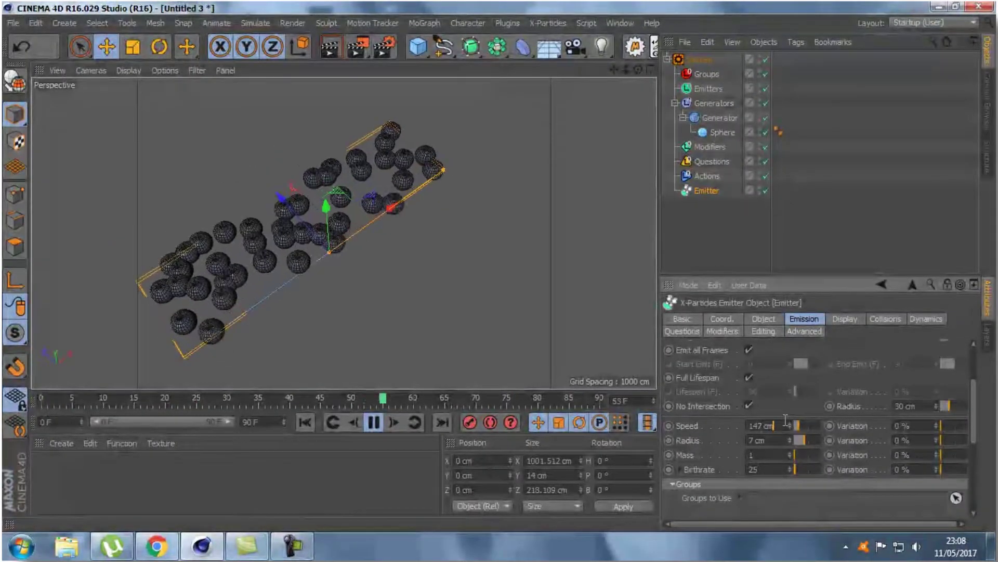
{"action": "type", "text": "8"}
{"action": "key", "text": "Return"}
{"action": "type", "text": "6"}
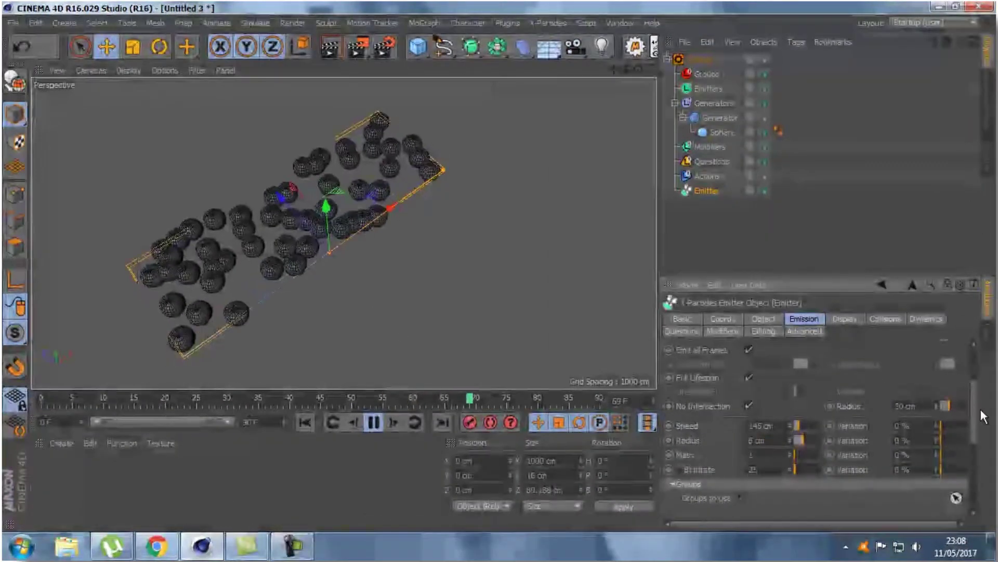
{"action": "left_click_drag", "start_coordinate": [974, 410], "coordinate": [975, 378]}
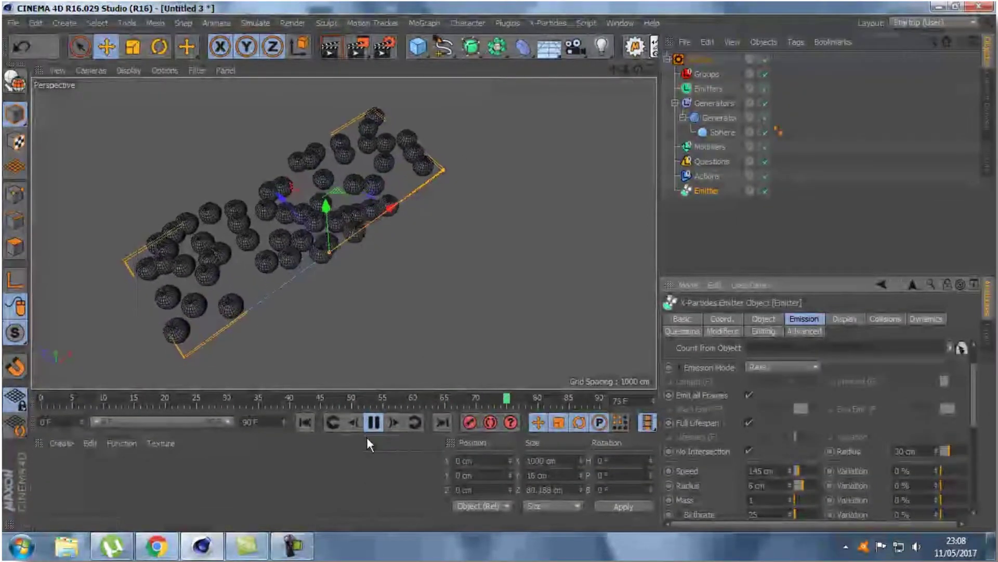
Step: Pause and resume the simulation to review the particle spread
{"action": "left_click", "coordinate": [370, 425]}
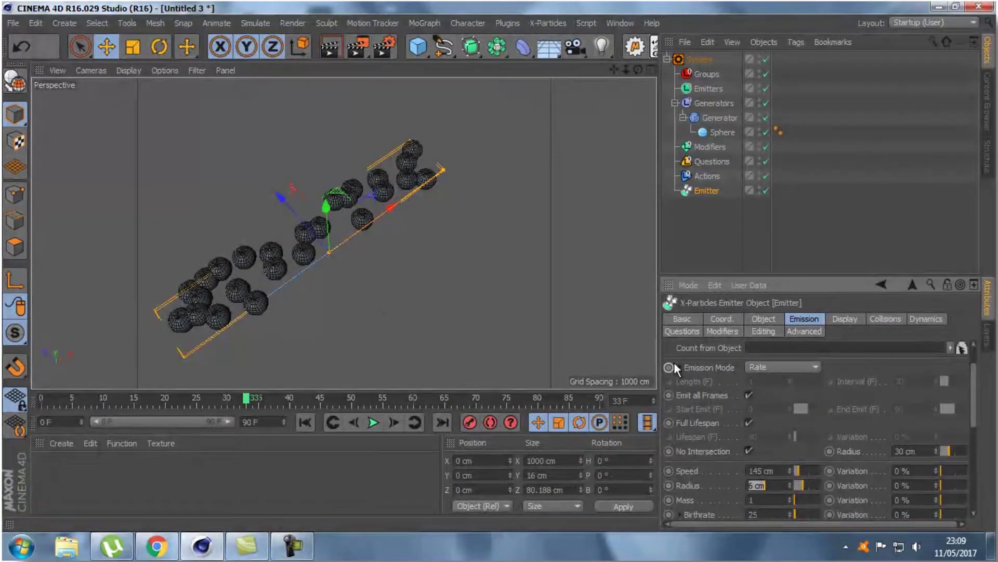
{"action": "left_click", "coordinate": [372, 422]}
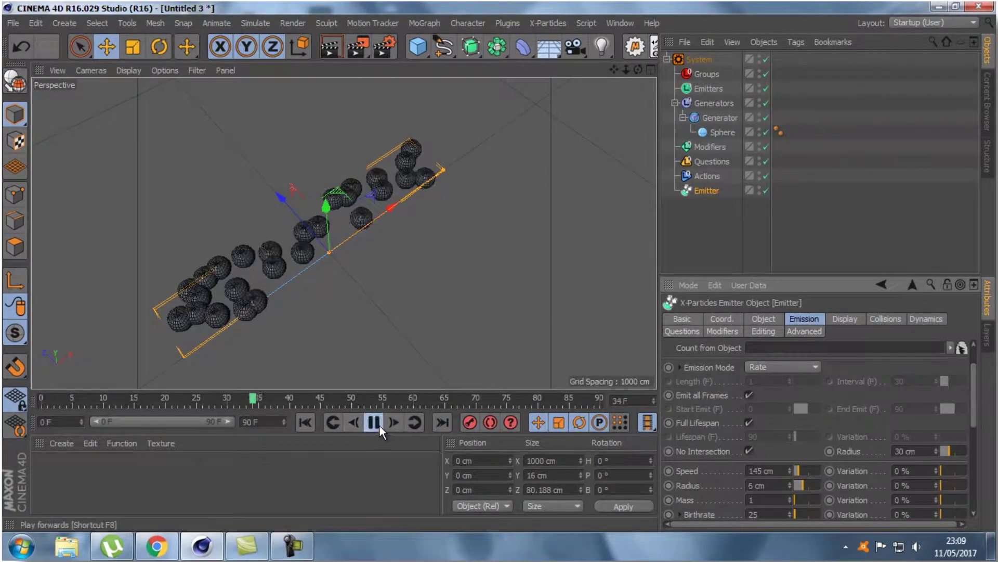
{"action": "left_click", "coordinate": [763, 318]}
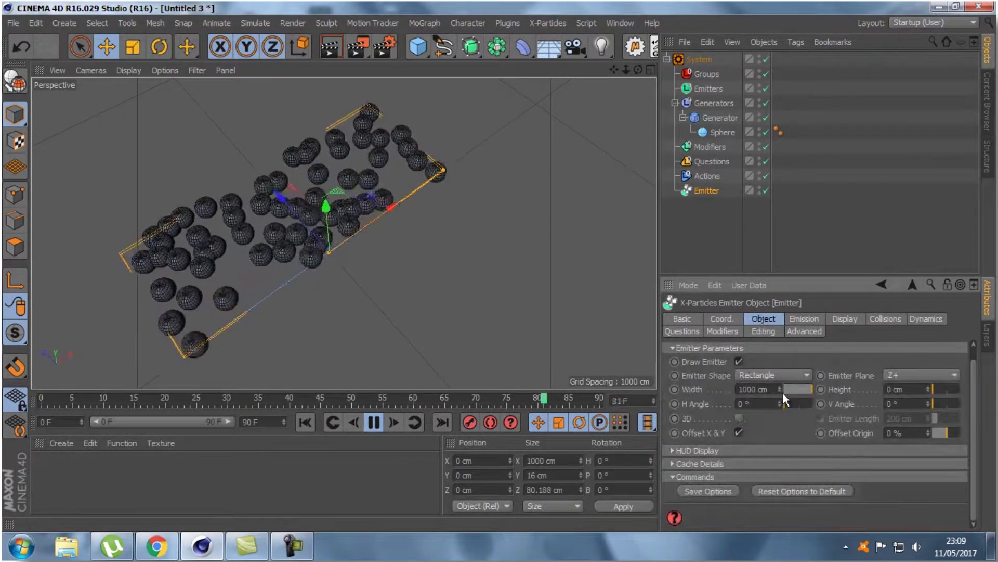
Step: Set the emitter's horizontal angle to 45°
{"action": "left_click", "coordinate": [749, 403]}
{"action": "type", "text": "45"}
{"action": "key", "text": "Return"}
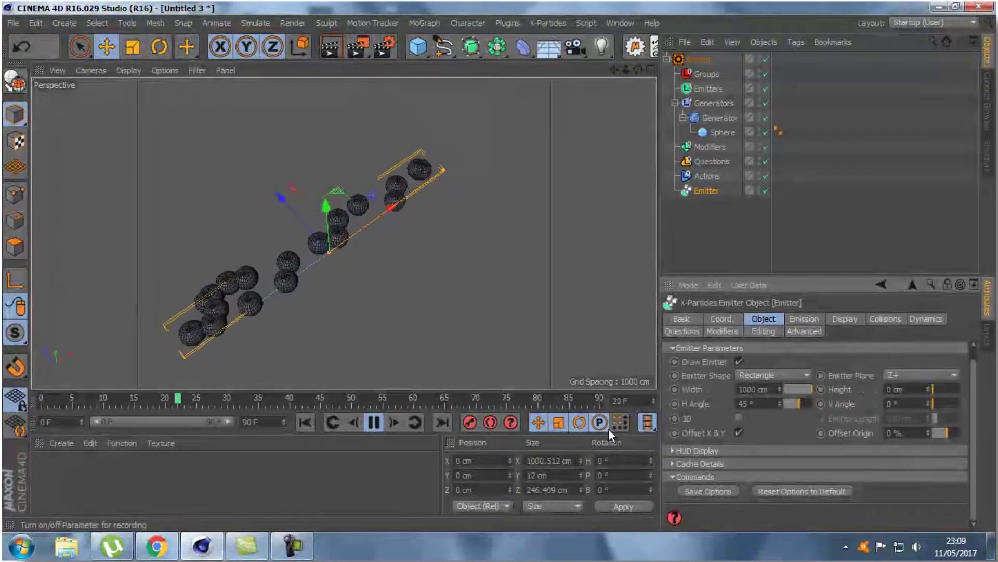
Step: Raise the no-intersection radius to 50 cm and replay the simulation
{"action": "left_click", "coordinate": [805, 322]}
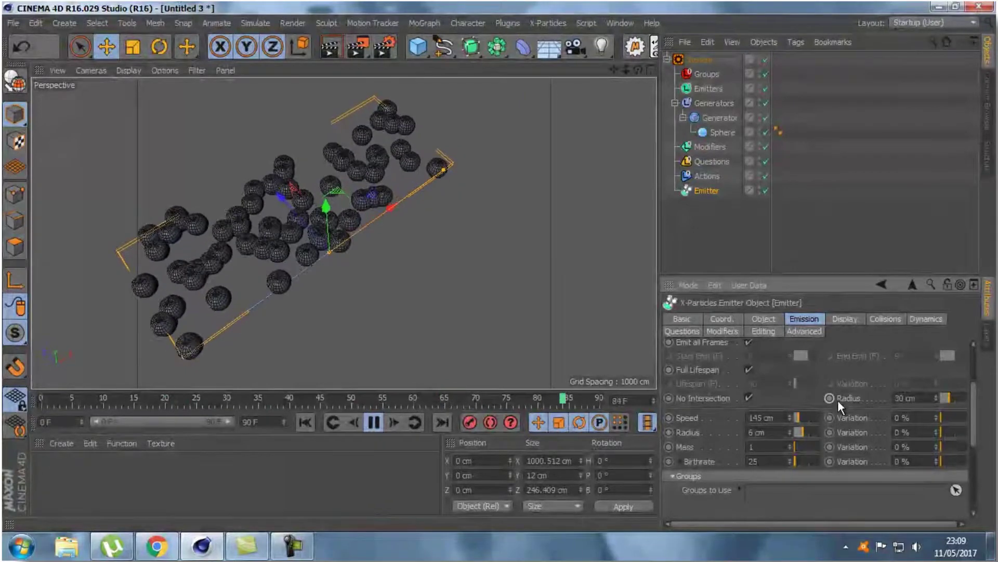
{"action": "double_click", "coordinate": [900, 398]}
{"action": "type", "text": "50"}
{"action": "key", "text": "Return"}
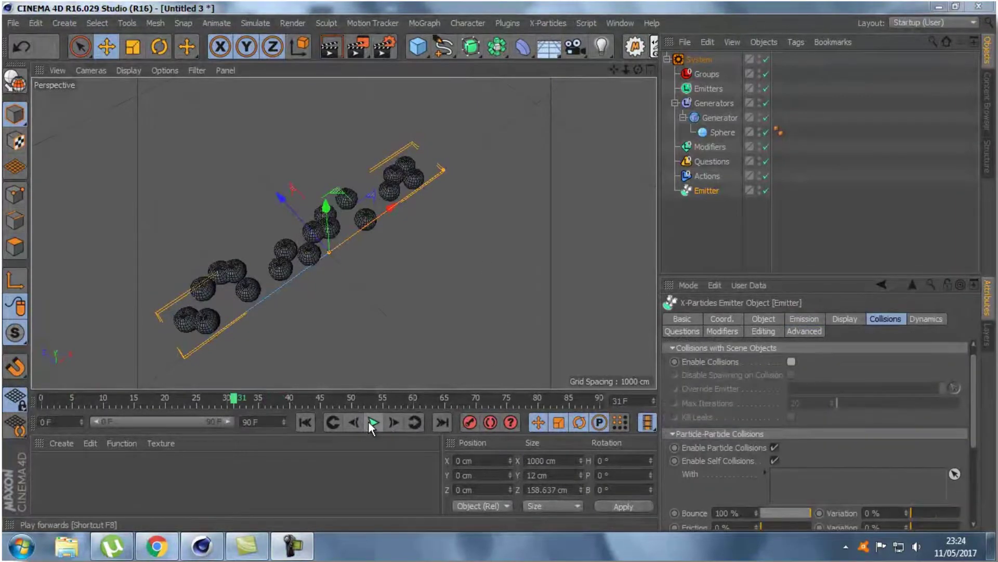
{"action": "left_click", "coordinate": [369, 422]}
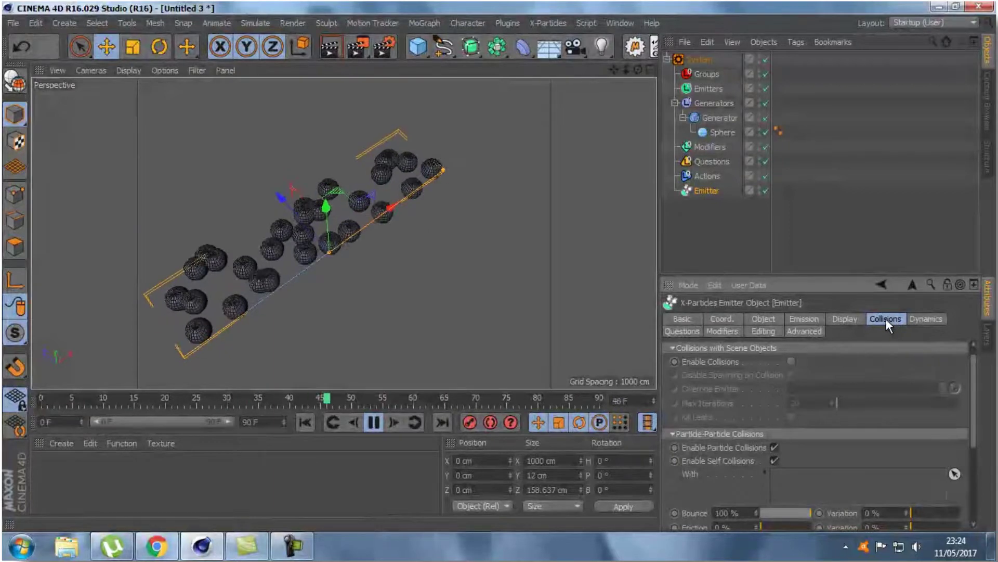
Step: Enable collisions for the emitter and try a 10 cm particle radius
{"action": "left_click", "coordinate": [790, 361]}
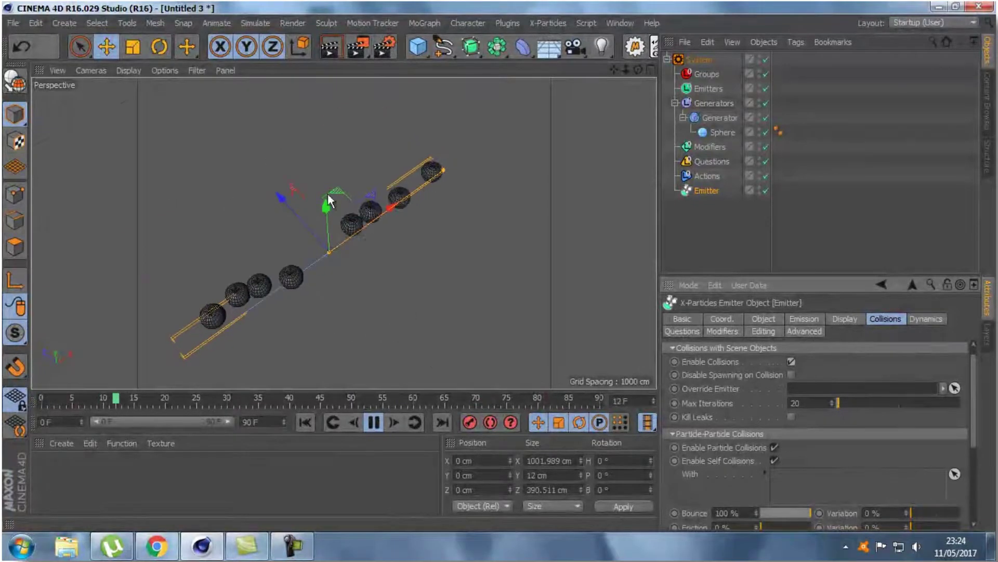
{"action": "left_click", "coordinate": [804, 319]}
{"action": "double_click", "coordinate": [751, 514]}
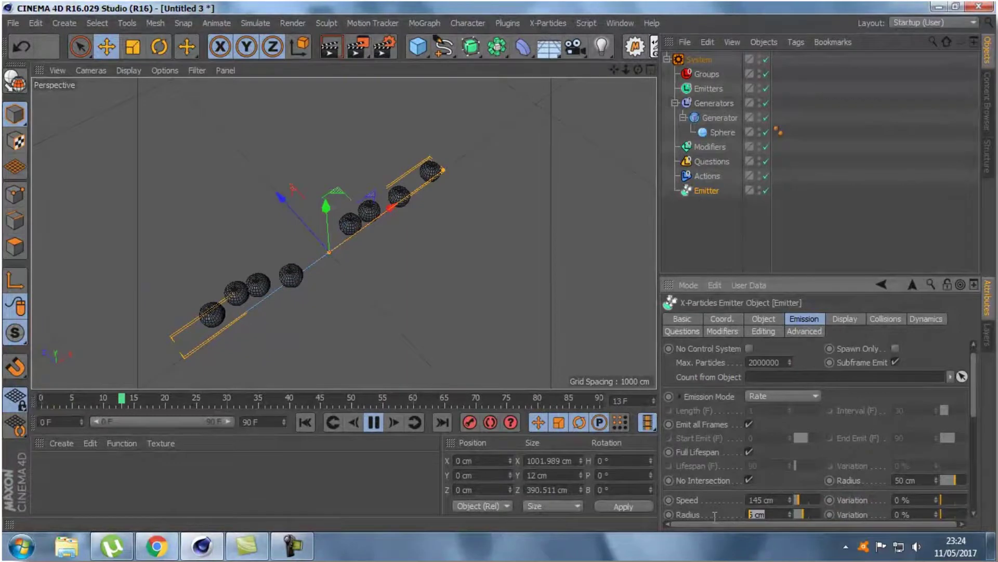
{"action": "type", "text": "10"}
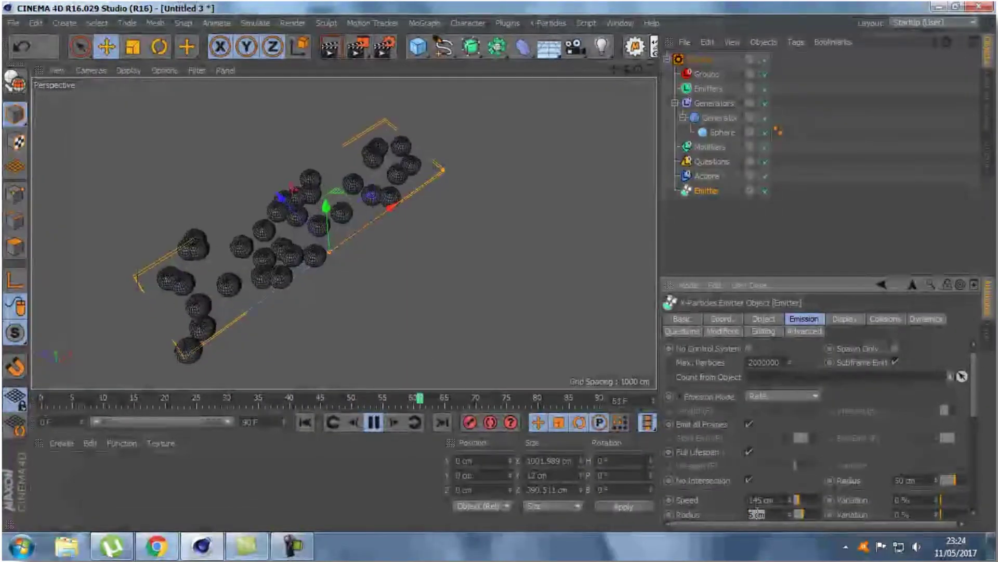
{"action": "key", "text": "Return"}
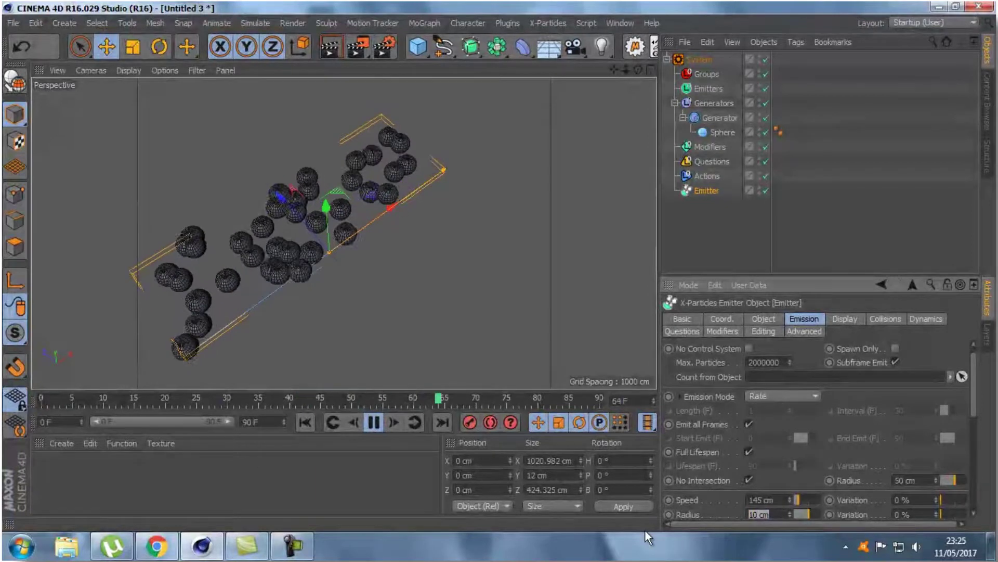
Step: Try particle radii of 40 and 20 cm, settle on 30 cm, and stop playback
{"action": "type", "text": "40"}
{"action": "key", "text": "Return"}
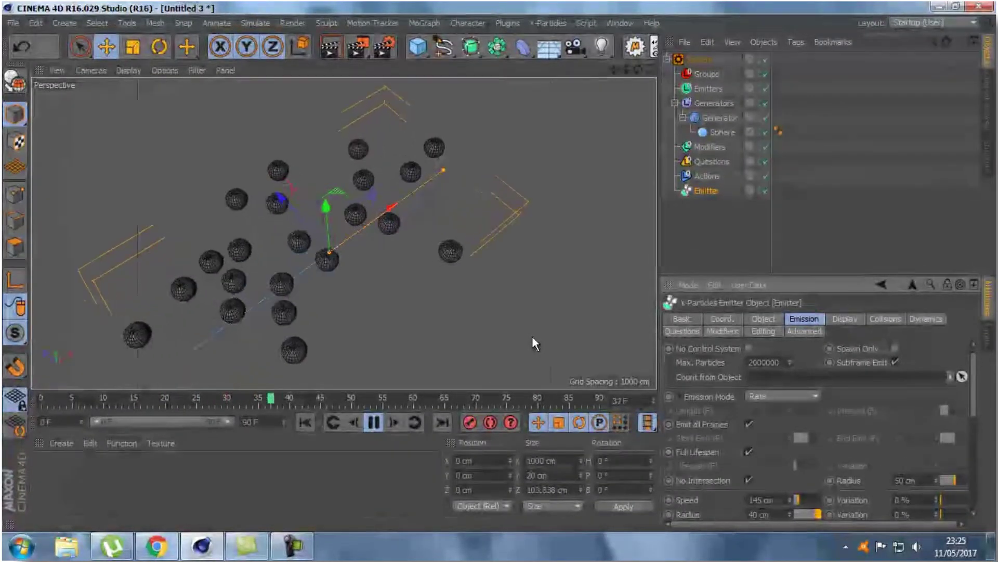
{"action": "left_click", "coordinate": [779, 515]}
{"action": "type", "text": "2"}
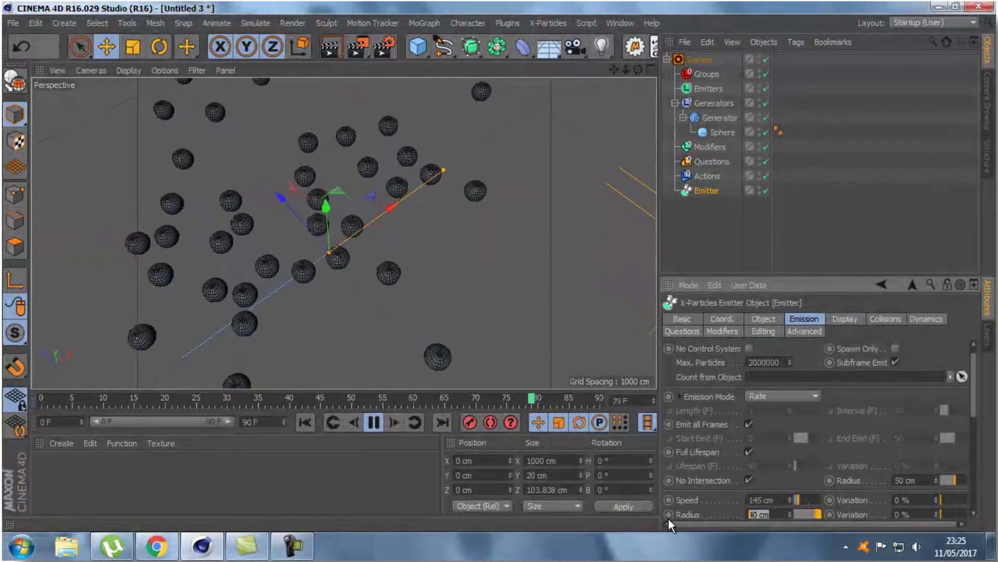
{"action": "type", "text": "0"}
{"action": "key", "text": "Return"}
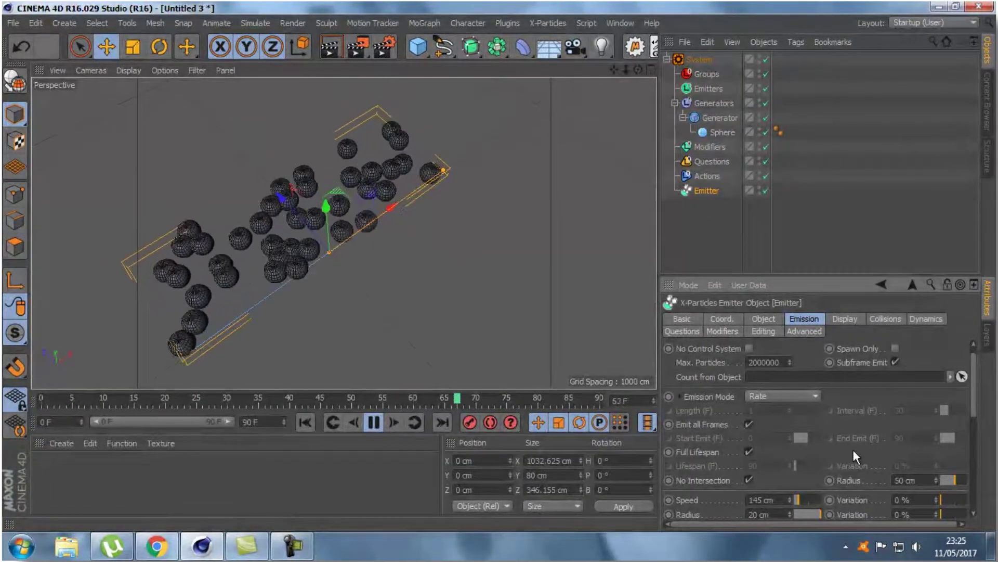
{"action": "double_click", "coordinate": [759, 514]}
{"action": "type", "text": "30"}
{"action": "key", "text": "Return"}
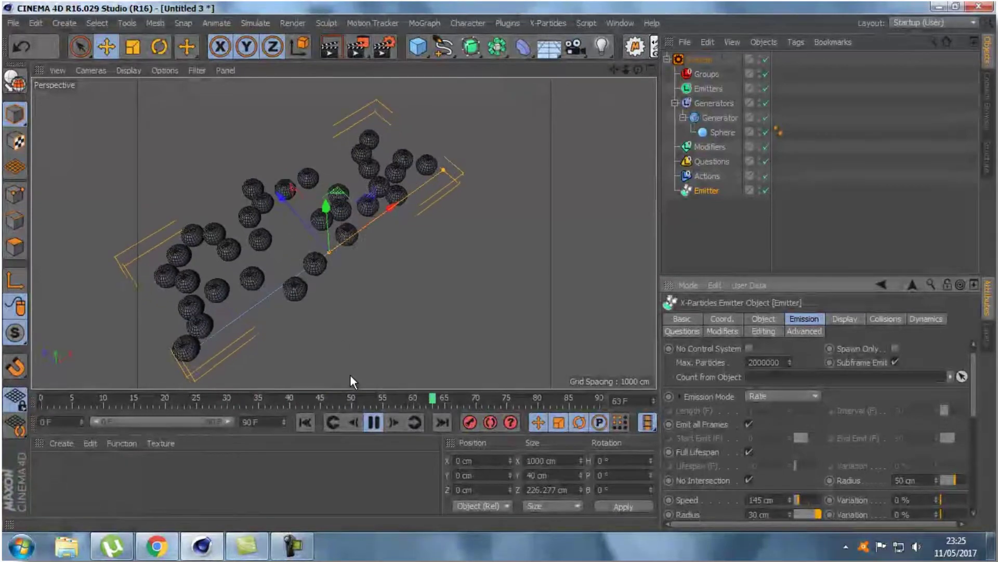
{"action": "left_click", "coordinate": [375, 421]}
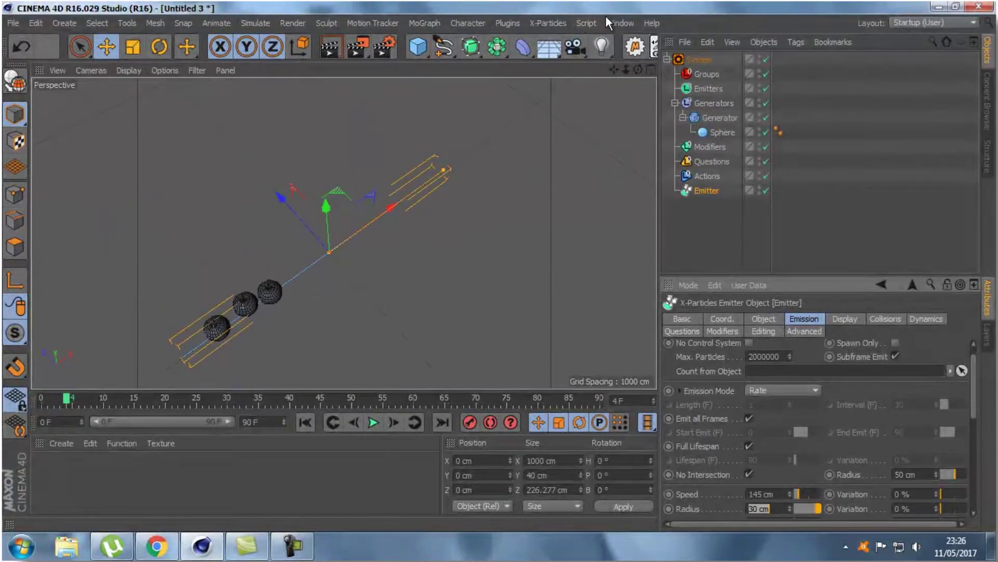
Step: Select the dude character in run dude.c4d and return to the particle scene
{"action": "left_click", "coordinate": [622, 20]}
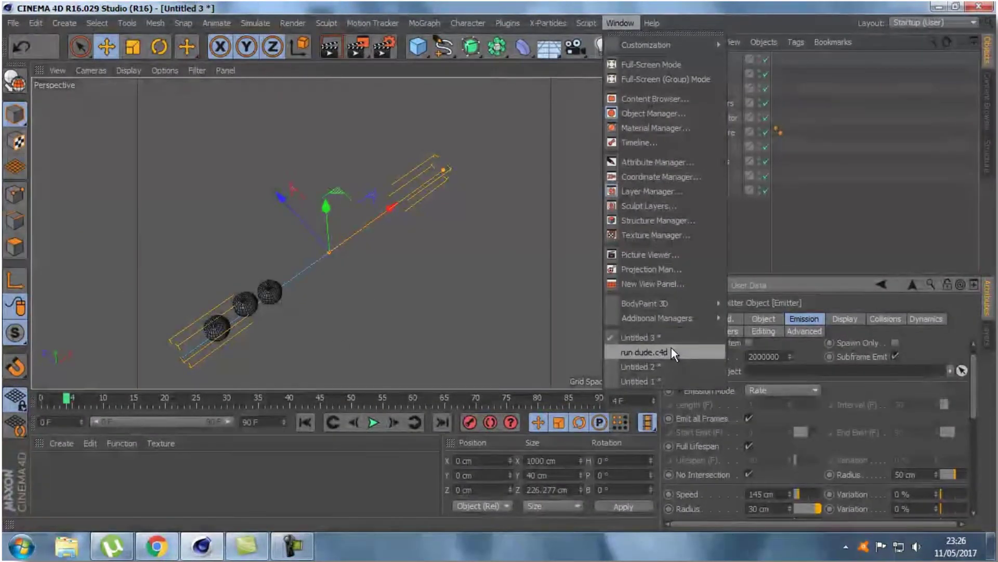
{"action": "left_click", "coordinate": [672, 348]}
{"action": "left_click", "coordinate": [697, 59]}
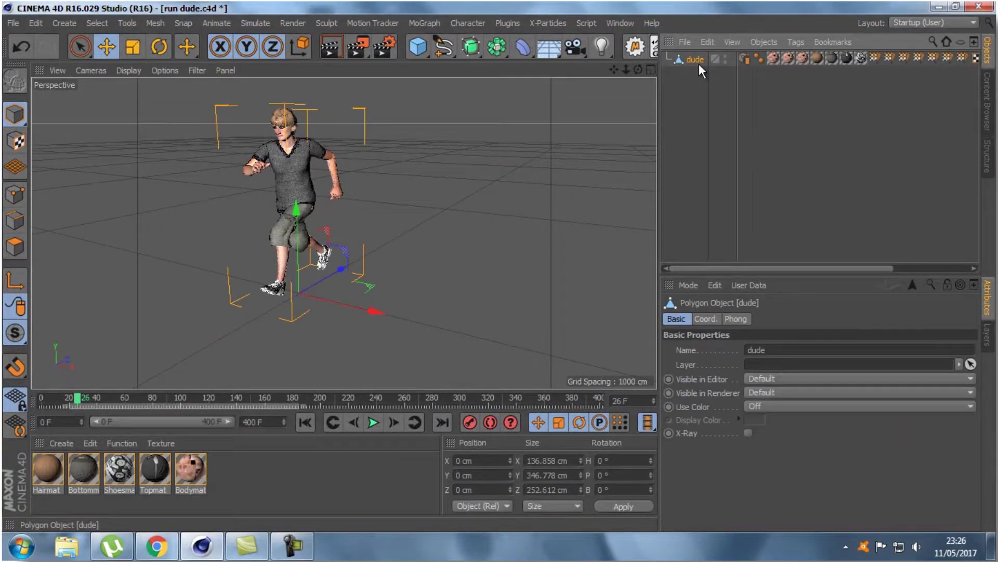
{"action": "left_click", "coordinate": [616, 23]}
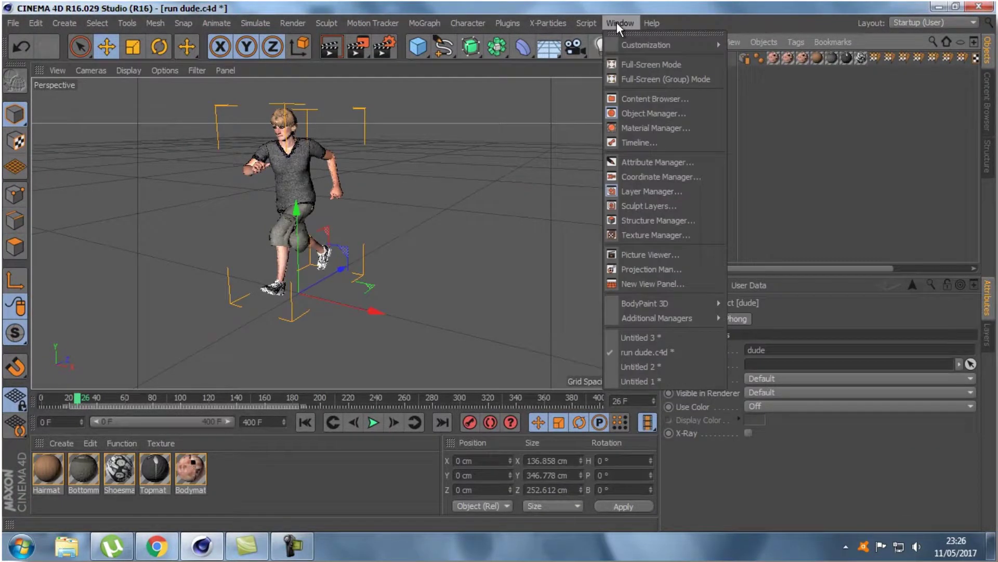
{"action": "left_click", "coordinate": [655, 337]}
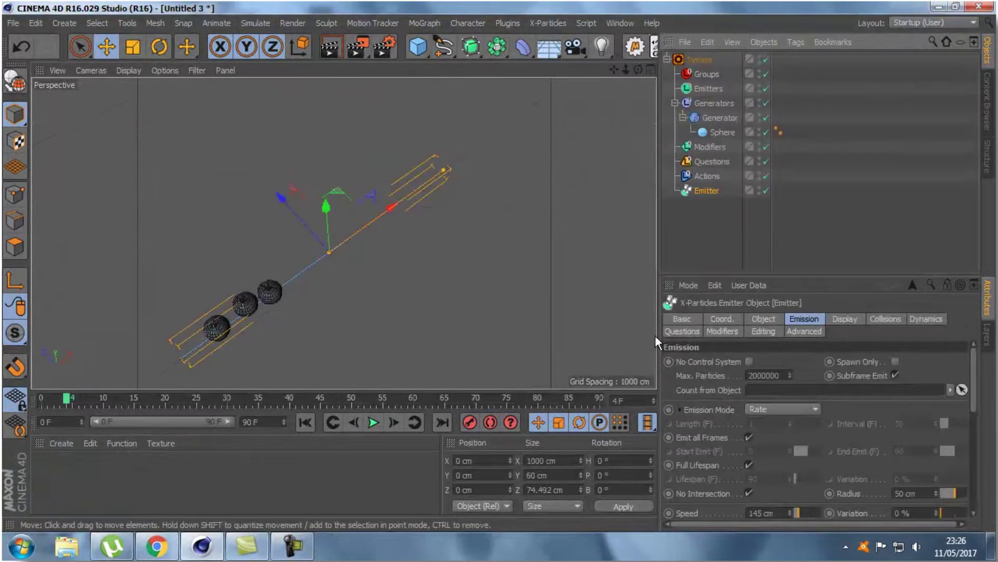
Step: Paste the dude into the particle scene and move the Sphere out of the Generator
{"action": "left_click", "coordinate": [372, 428]}
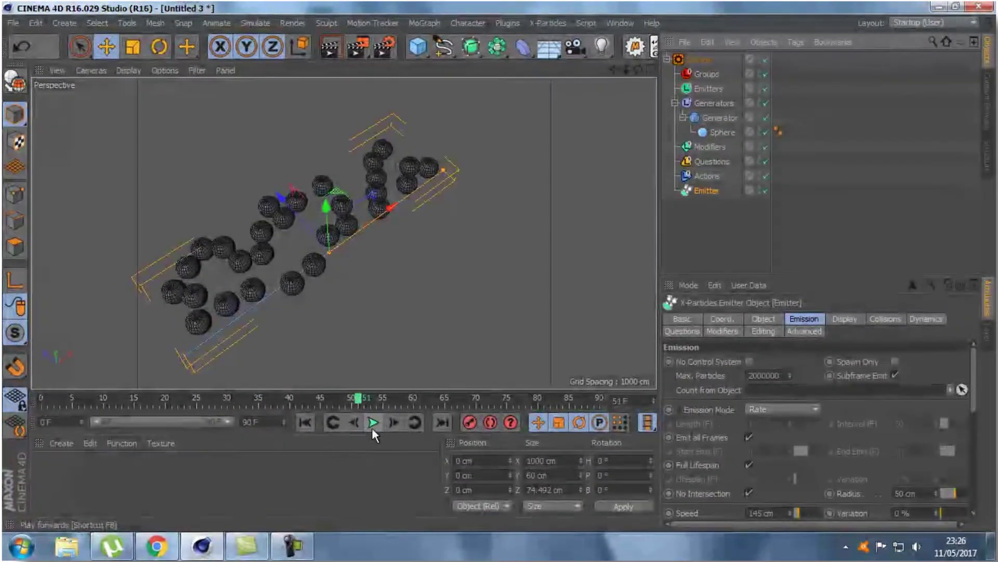
{"action": "left_click", "coordinate": [373, 427]}
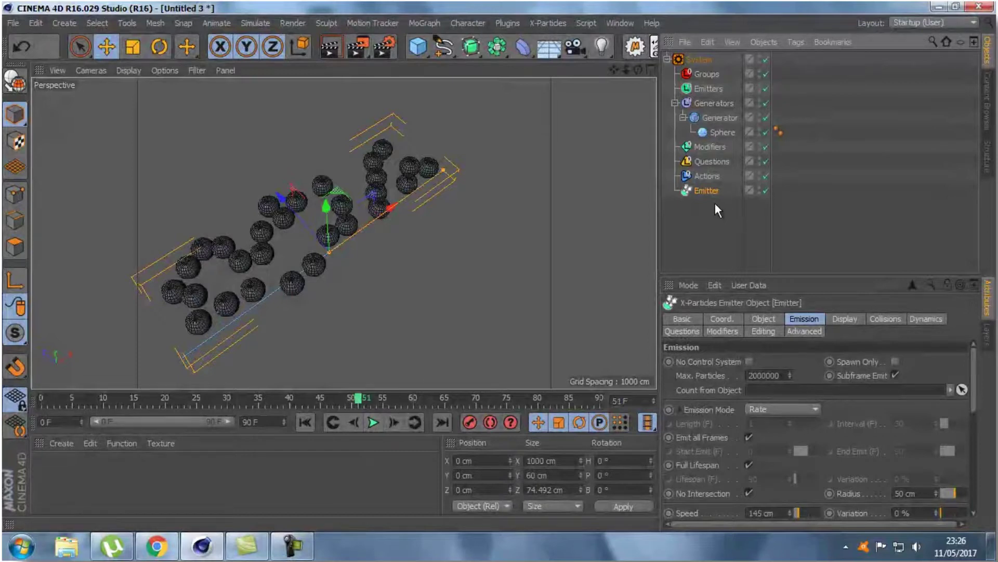
{"action": "left_click", "coordinate": [703, 238]}
{"action": "key", "text": "ctrl+v"}
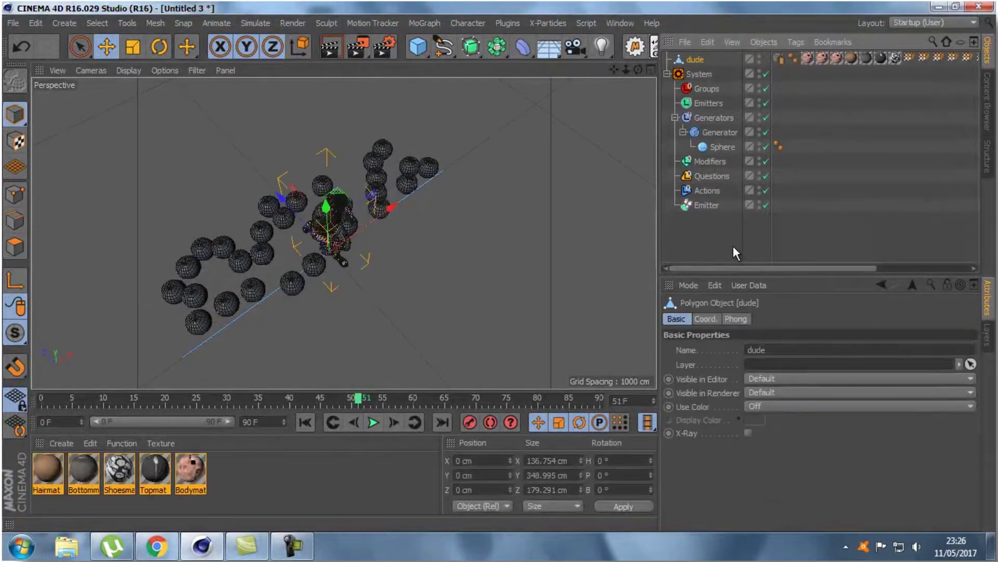
{"action": "left_click_drag", "start_coordinate": [723, 148], "coordinate": [718, 236]}
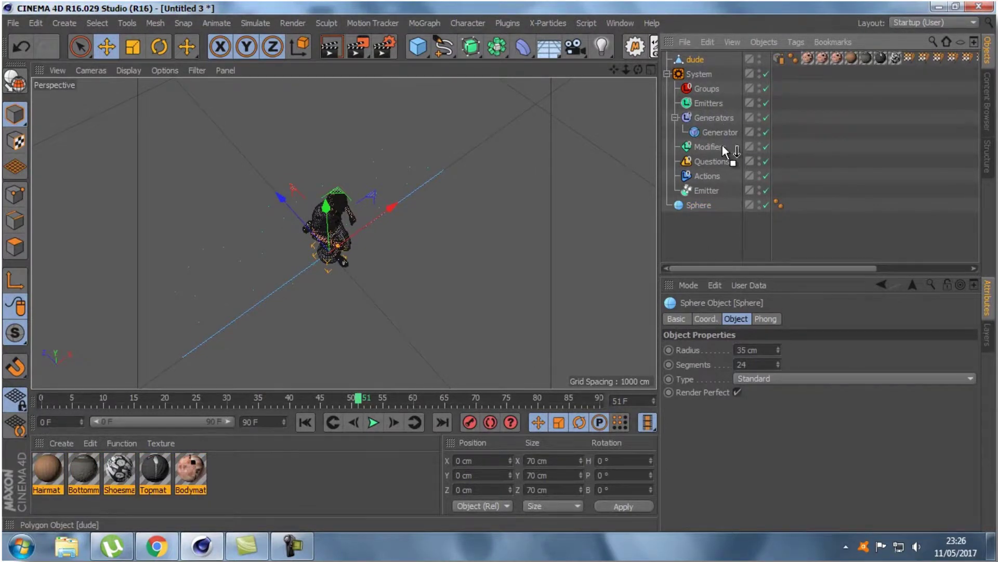
Step: Place dude under the Generator and preview the crowd, scrubbing back to around frame 51
{"action": "left_click_drag", "start_coordinate": [719, 130], "coordinate": [719, 132]}
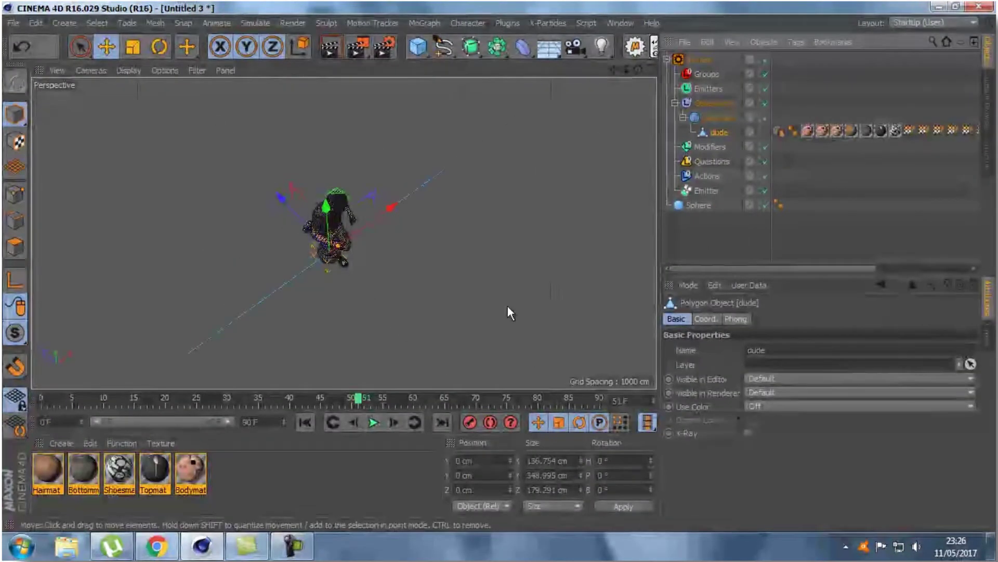
{"action": "left_click", "coordinate": [370, 423]}
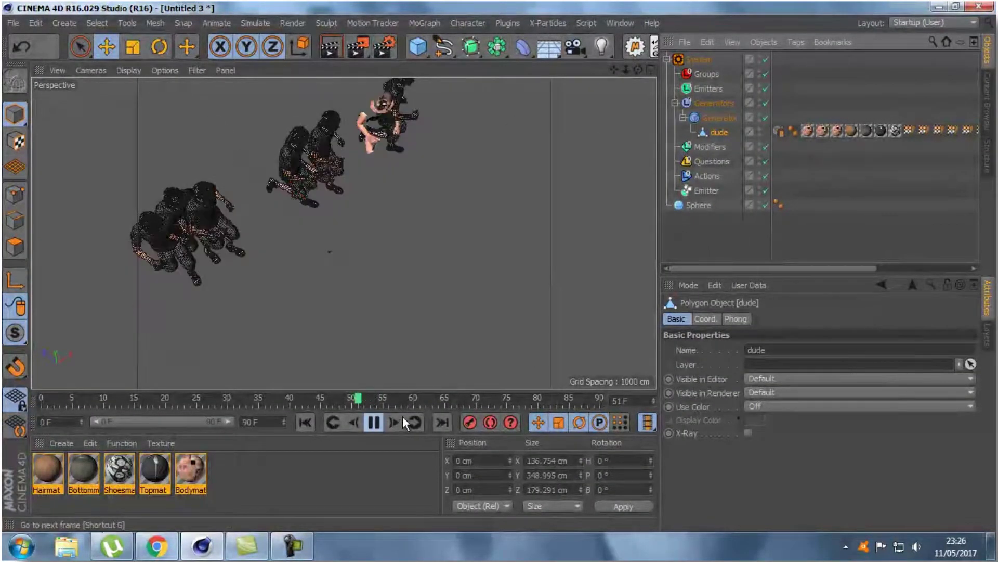
{"action": "left_click", "coordinate": [370, 420]}
{"action": "left_click_drag", "start_coordinate": [414, 398], "coordinate": [407, 399]}
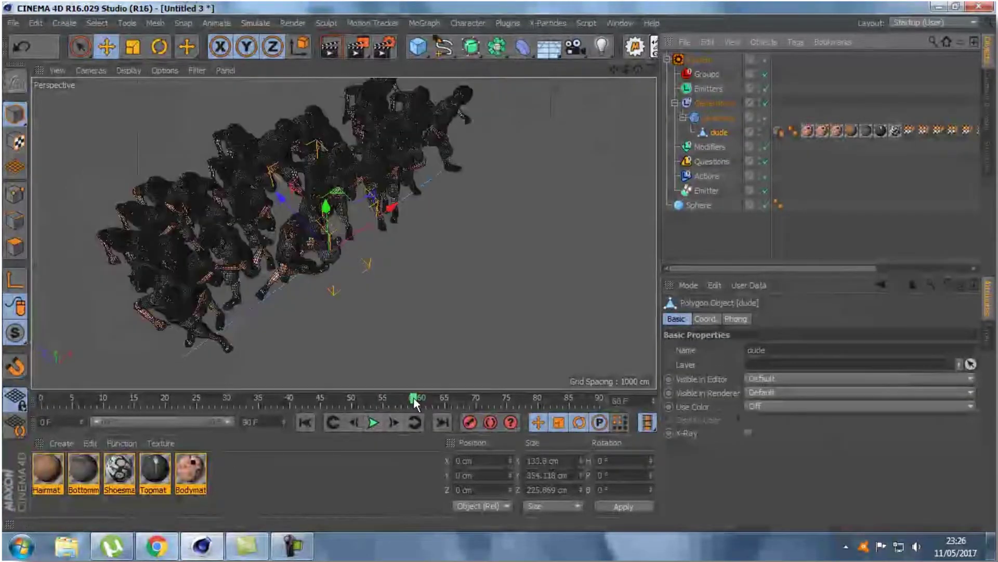
{"action": "left_click_drag", "start_coordinate": [329, 399], "coordinate": [374, 398]}
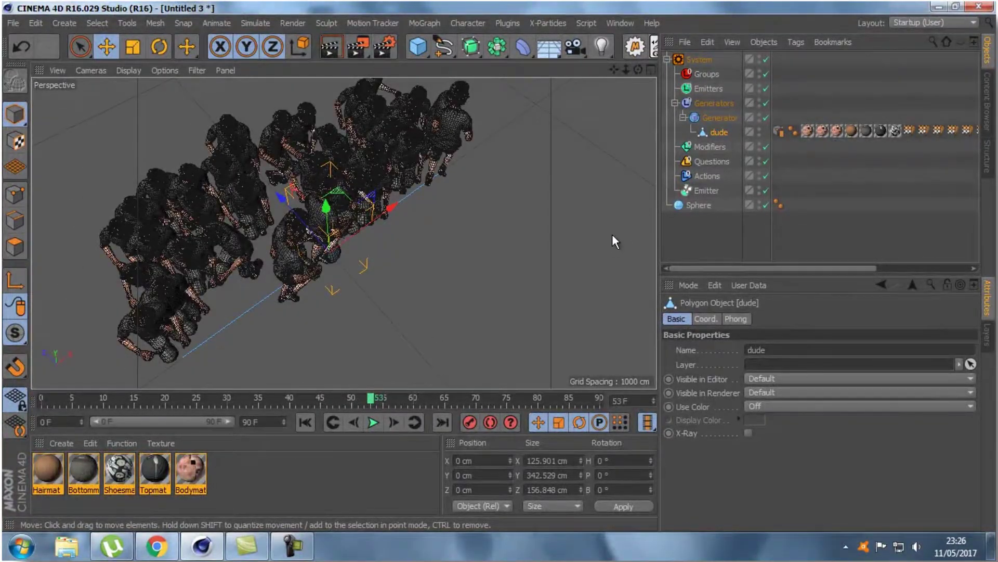
Step: Orbit to front and raised views of the crowd and replay, stopping at frame 59
{"action": "mouse_move", "coordinate": [636, 69]}
{"action": "left_mouse_down"}
{"action": "mouse_move", "coordinate": [486, 254]}
{"action": "mouse_move", "coordinate": [500, 274]}
{"action": "mouse_move", "coordinate": [584, 153]}
{"action": "left_mouse_up"}
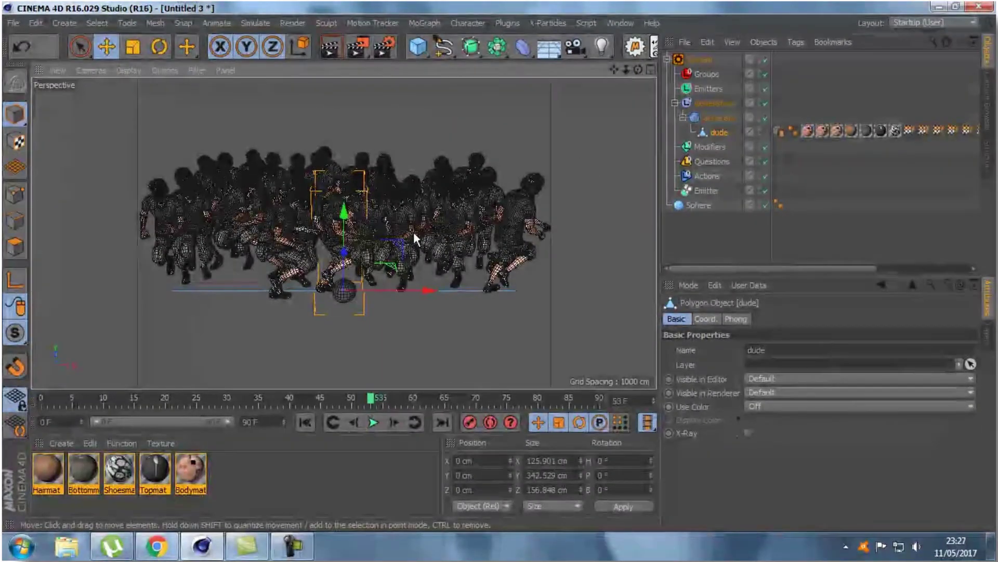
{"action": "left_click_drag", "start_coordinate": [327, 223], "coordinate": [407, 180]}
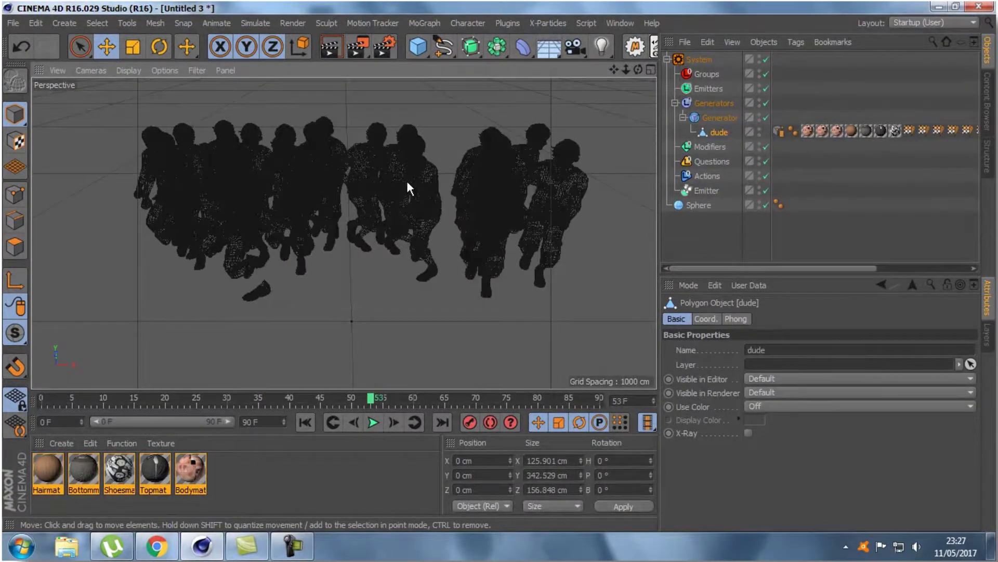
{"action": "left_click", "coordinate": [373, 422]}
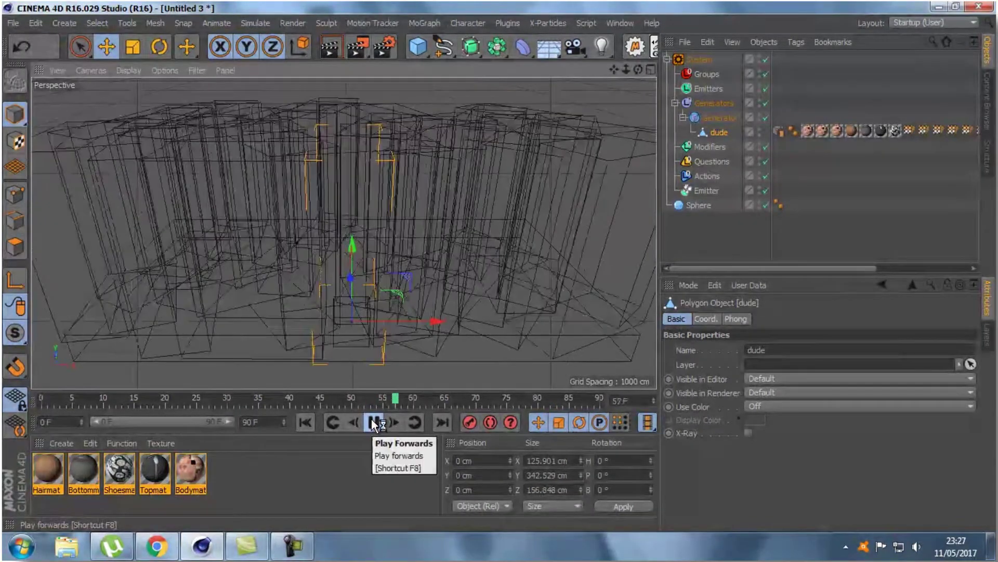
{"action": "left_click", "coordinate": [373, 423]}
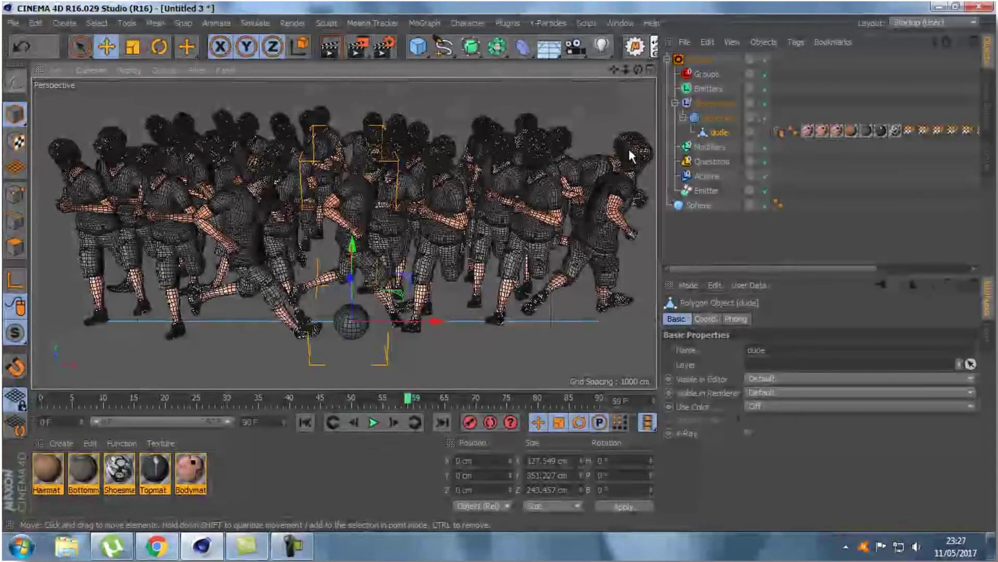
{"action": "left_click", "coordinate": [710, 131]}
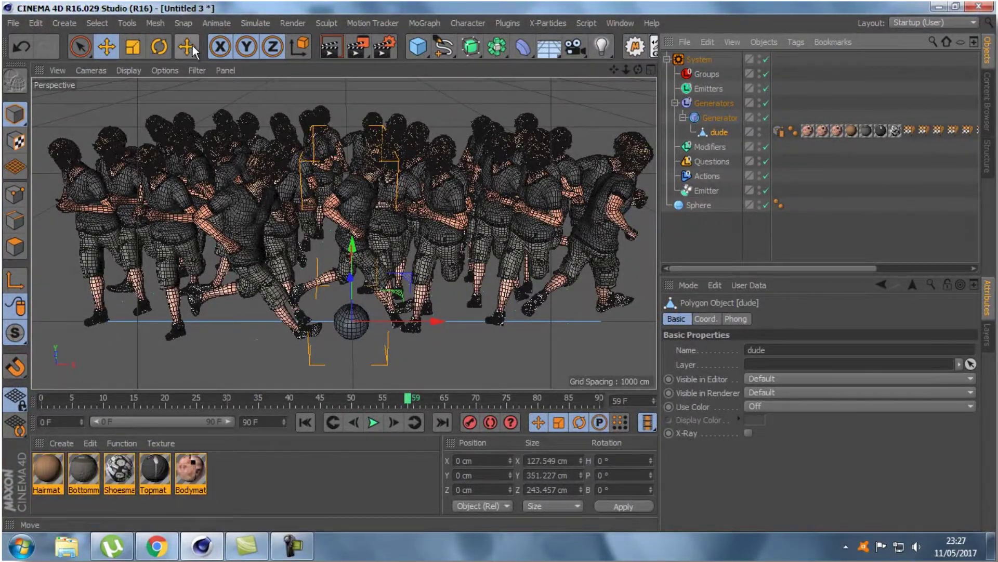
{"action": "left_click", "coordinate": [133, 48]}
Step: Scale the dude down to about half size
{"action": "left_click_drag", "start_coordinate": [444, 291], "coordinate": [454, 285]}
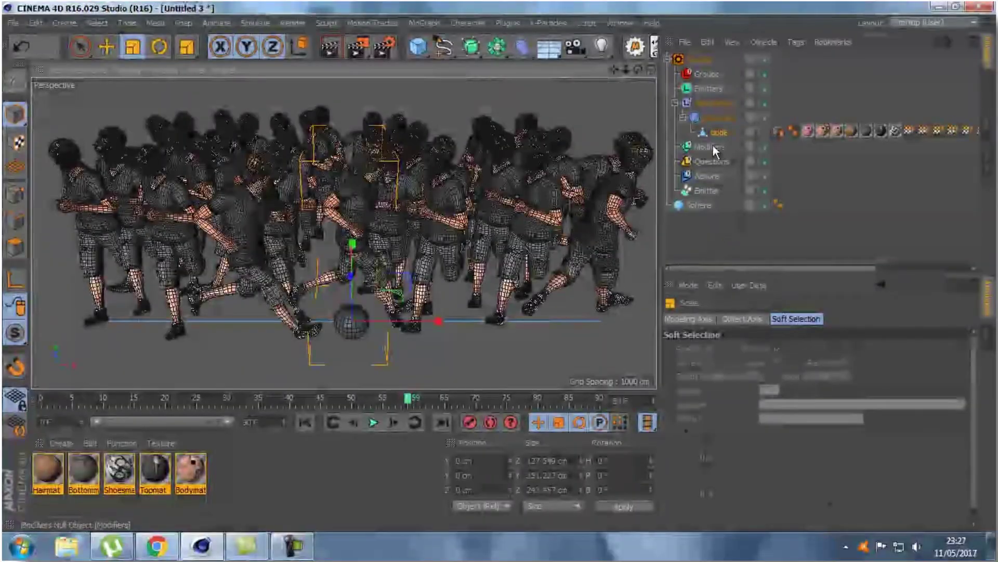
{"action": "left_click", "coordinate": [718, 130]}
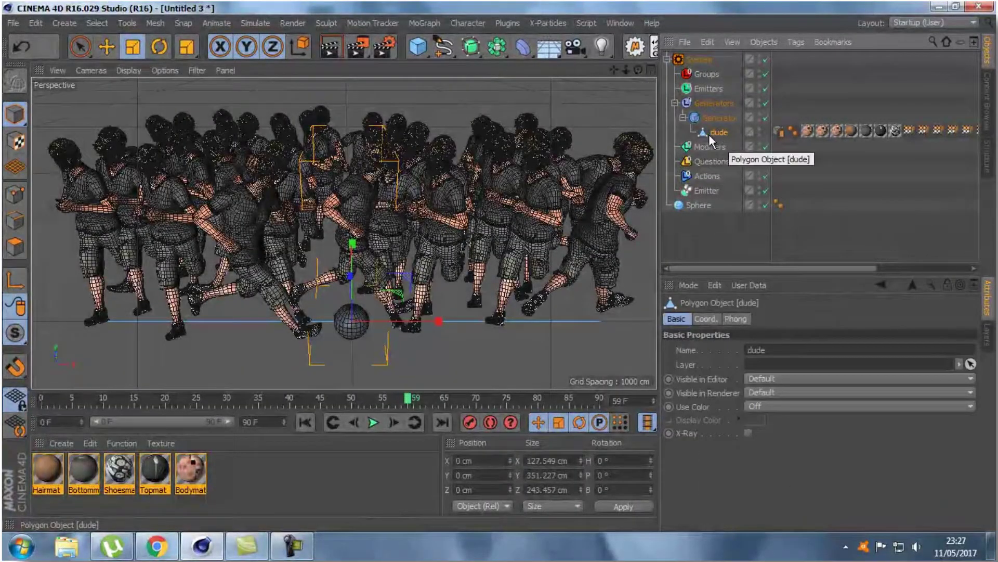
{"action": "left_click", "coordinate": [180, 48]}
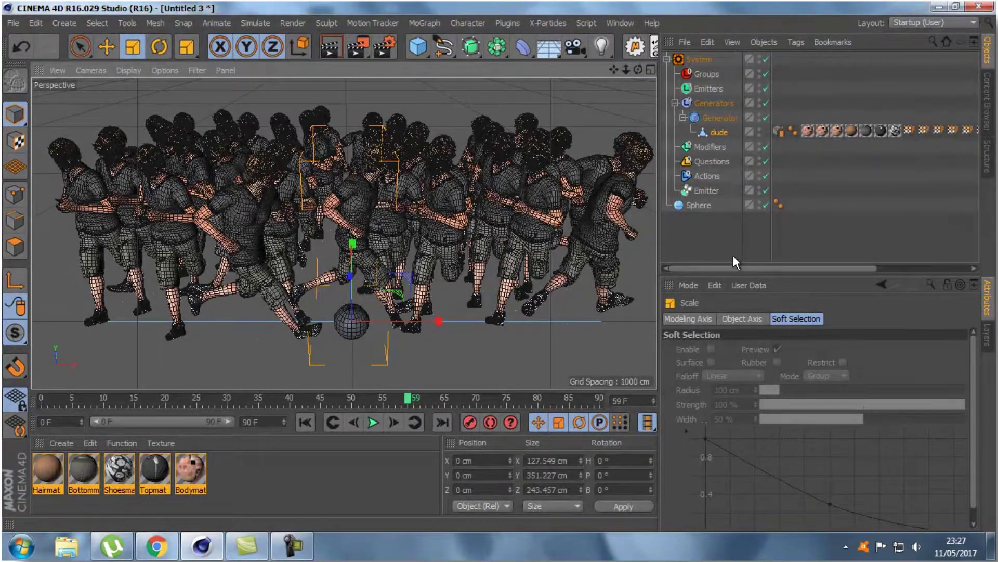
Step: Zoom and orbit the view over the crowd and replay the running animation
{"action": "right_click_drag", "start_coordinate": [501, 270], "coordinate": [500, 270], "text": "alt"}
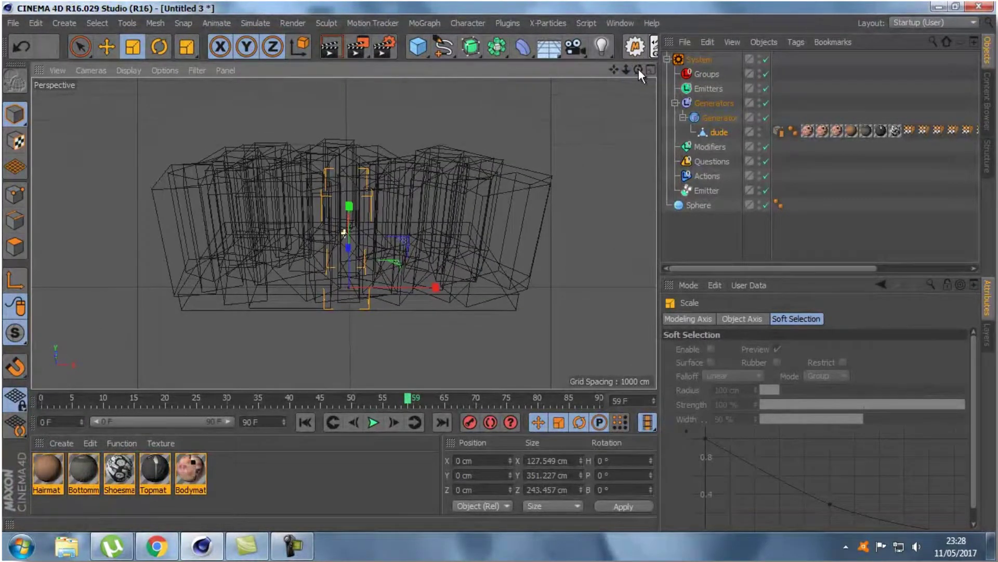
{"action": "left_click_drag", "start_coordinate": [500, 267], "coordinate": [500, 281], "text": "alt"}
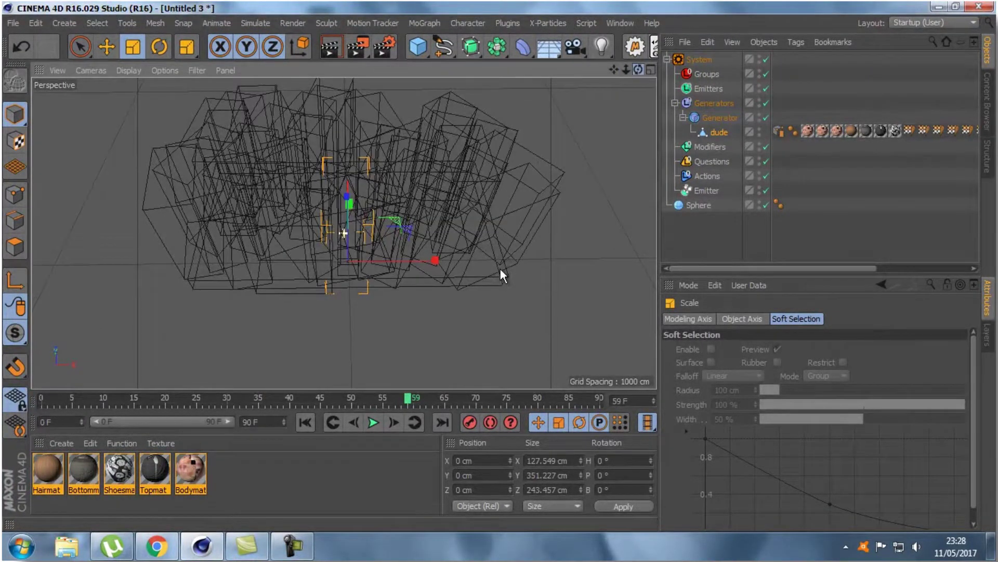
{"action": "left_click_drag", "start_coordinate": [500, 267], "coordinate": [561, 97], "text": "alt"}
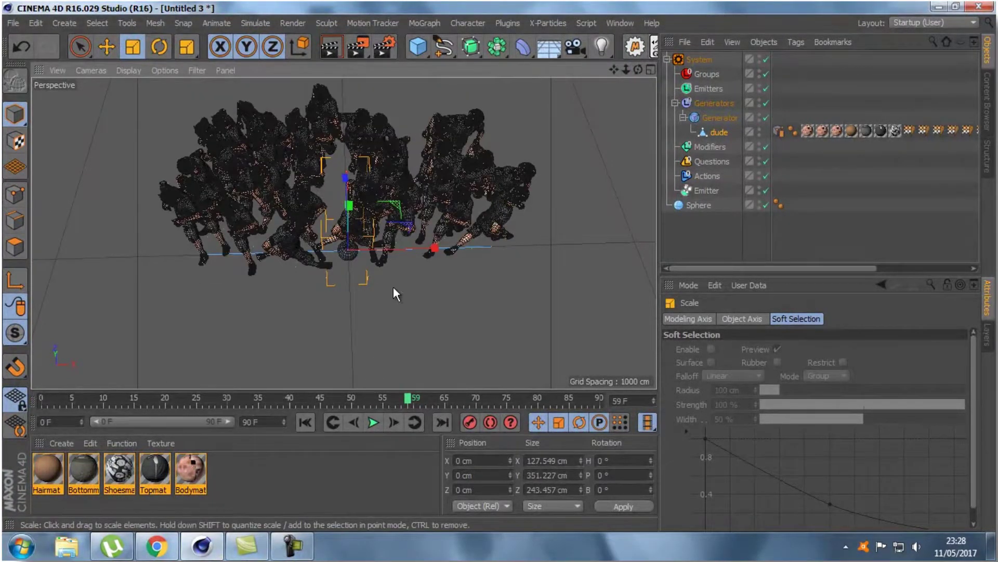
{"action": "left_click", "coordinate": [373, 422]}
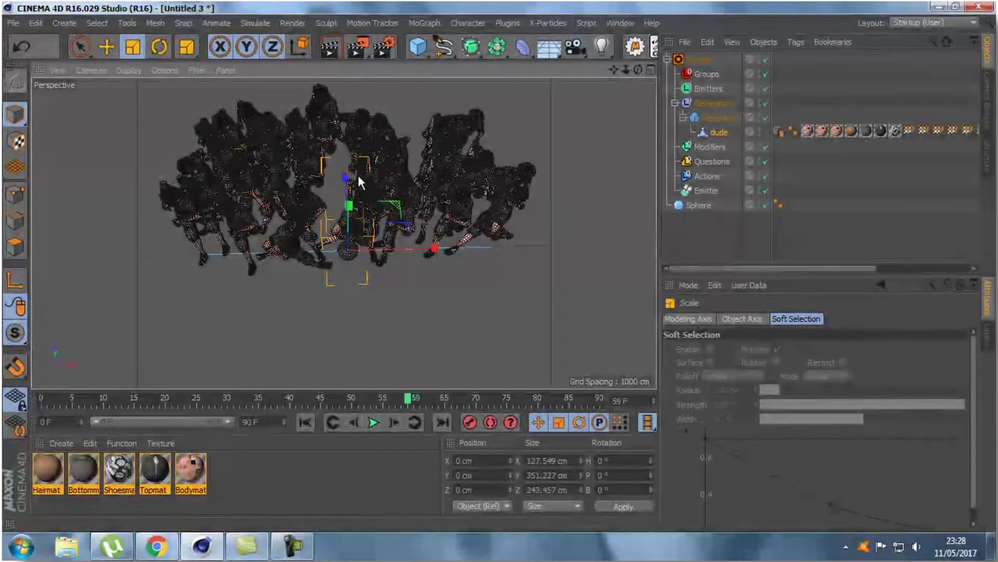
{"action": "scroll", "coordinate": [352, 158], "scroll_direction": "up", "scroll_amount": 3}
{"action": "scroll", "coordinate": [352, 158], "scroll_direction": "up", "scroll_amount": 3}
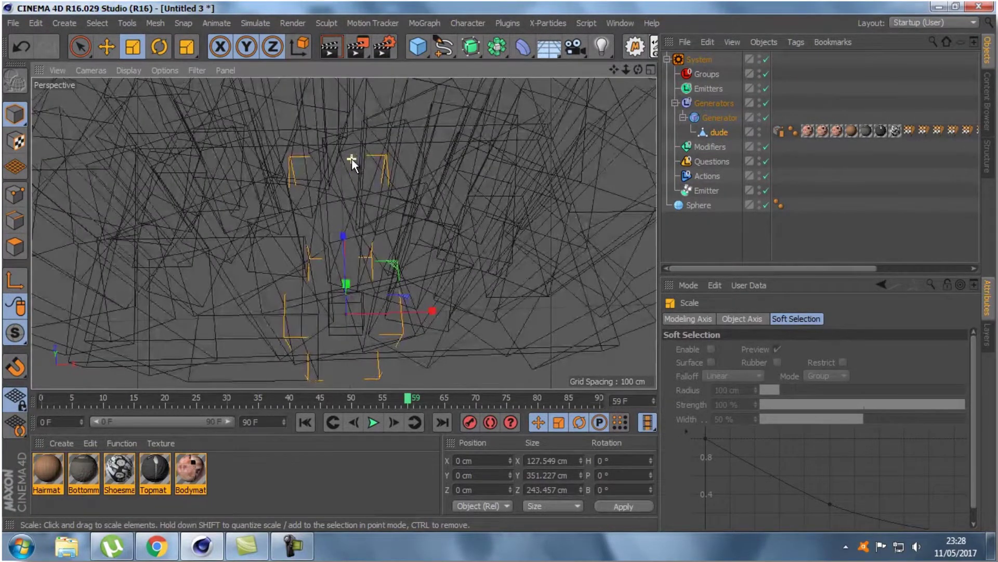
{"action": "scroll", "coordinate": [351, 158], "scroll_direction": "down", "scroll_amount": 2}
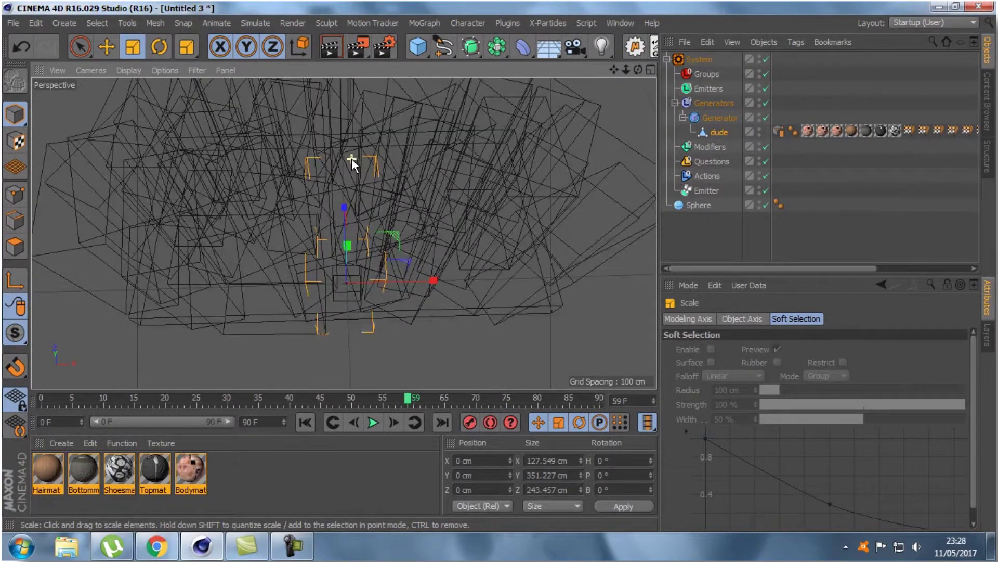